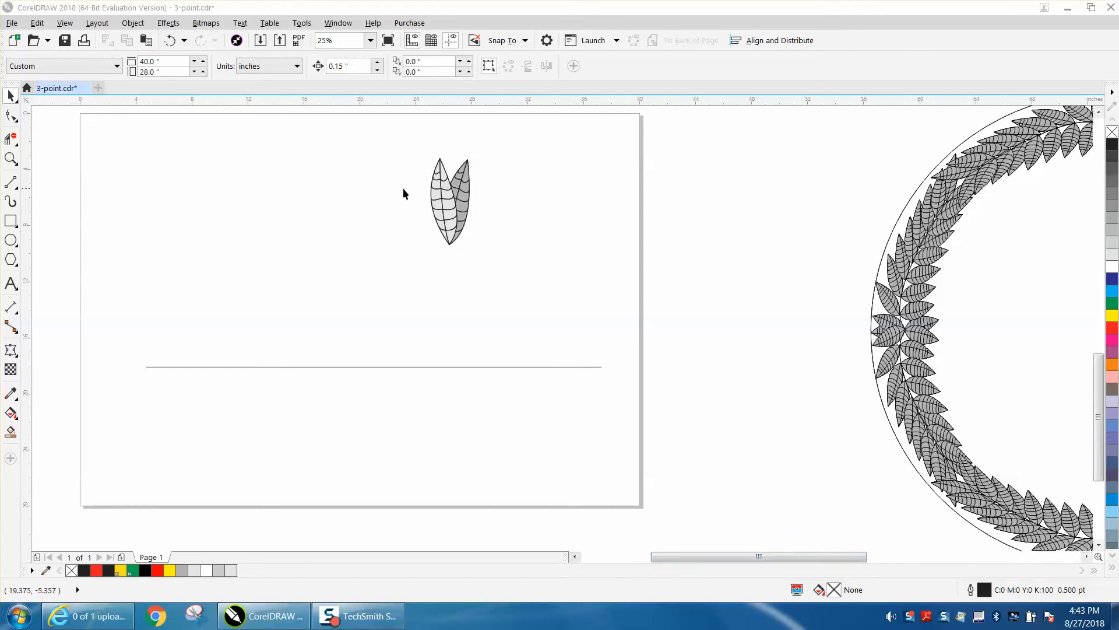
# Move the leaf pair to the left part of the page and place a copy of it near the right edge.
pyautogui.moveTo(417, 153); pyautogui.dragTo(492, 253)
pyautogui.moveTo(434, 204); pyautogui.dragTo(200, 237)
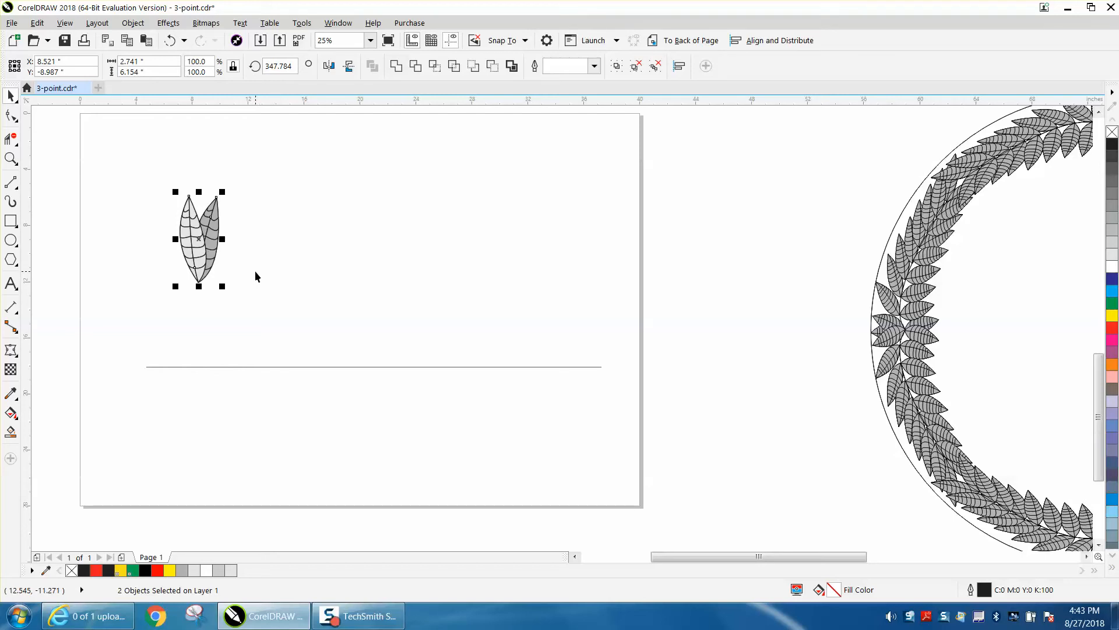
pyautogui.moveTo(217, 250); pyautogui.dragTo(562, 250)
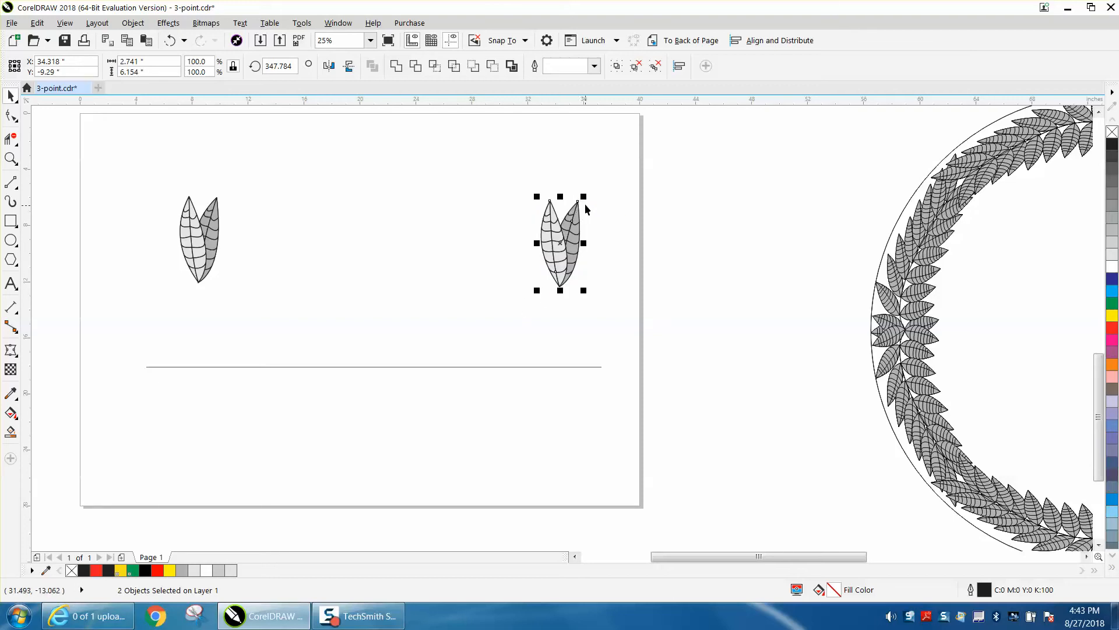
# Shrink the copied leaf pair to about 2.84 by 5.09 inches and rotate it to about 331 degrees, undoing the stray leaf change.
pyautogui.moveTo(584, 197); pyautogui.dragTo(590, 218)
pyautogui.click(552, 250)
pyautogui.click(570, 269)
pyautogui.moveTo(560, 253); pyautogui.dragTo(562, 241)
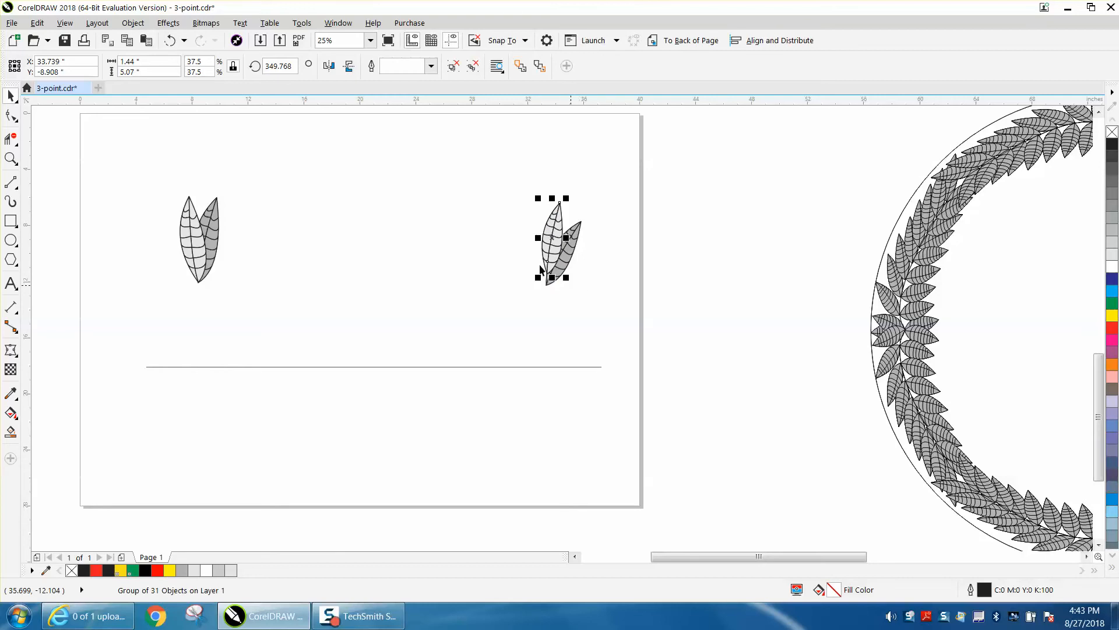
pyautogui.click(172, 41)
# Group the two leaves of the copied pair, and group the two leaves of the original pair.
pyautogui.moveTo(514, 194); pyautogui.dragTo(628, 324)
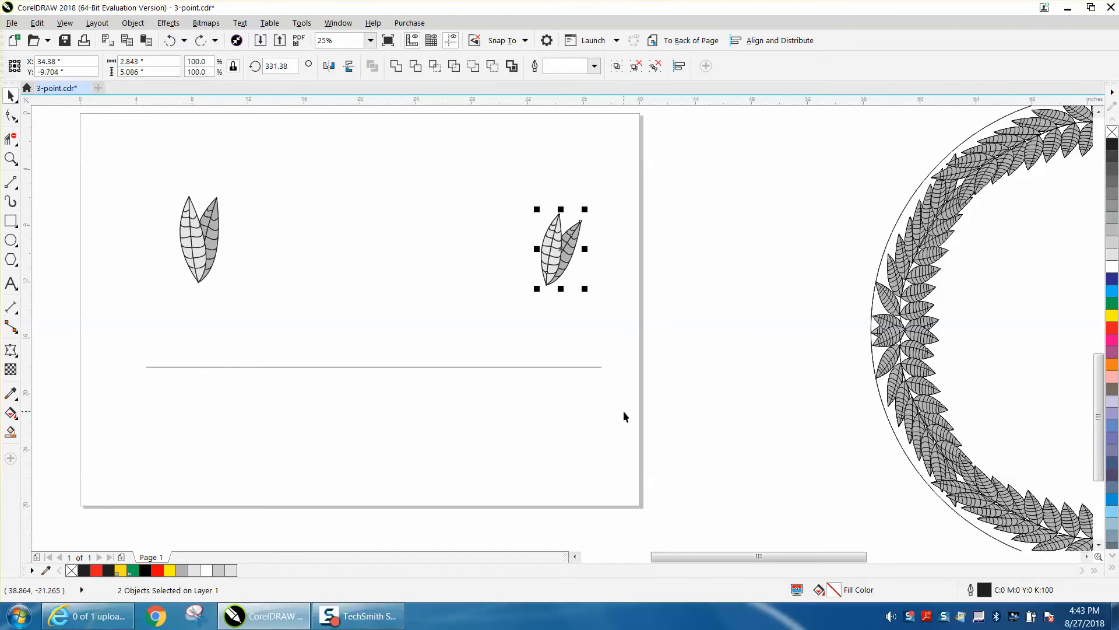
pyautogui.hotkey('ctrl', 'g')
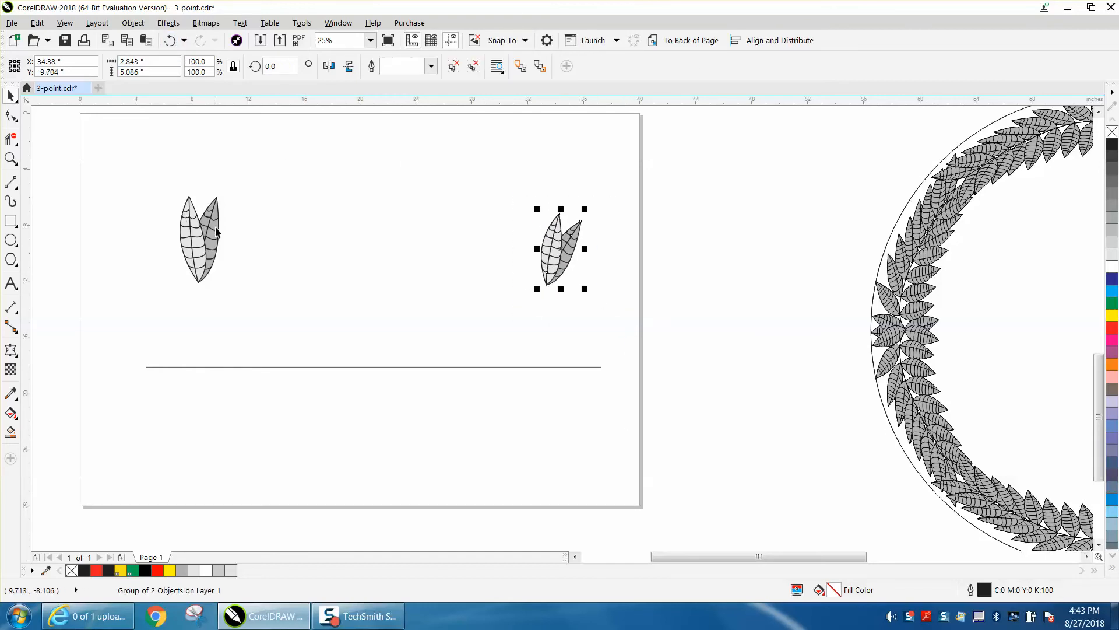
pyautogui.click(216, 232)
pyautogui.moveTo(160, 185); pyautogui.dragTo(256, 292)
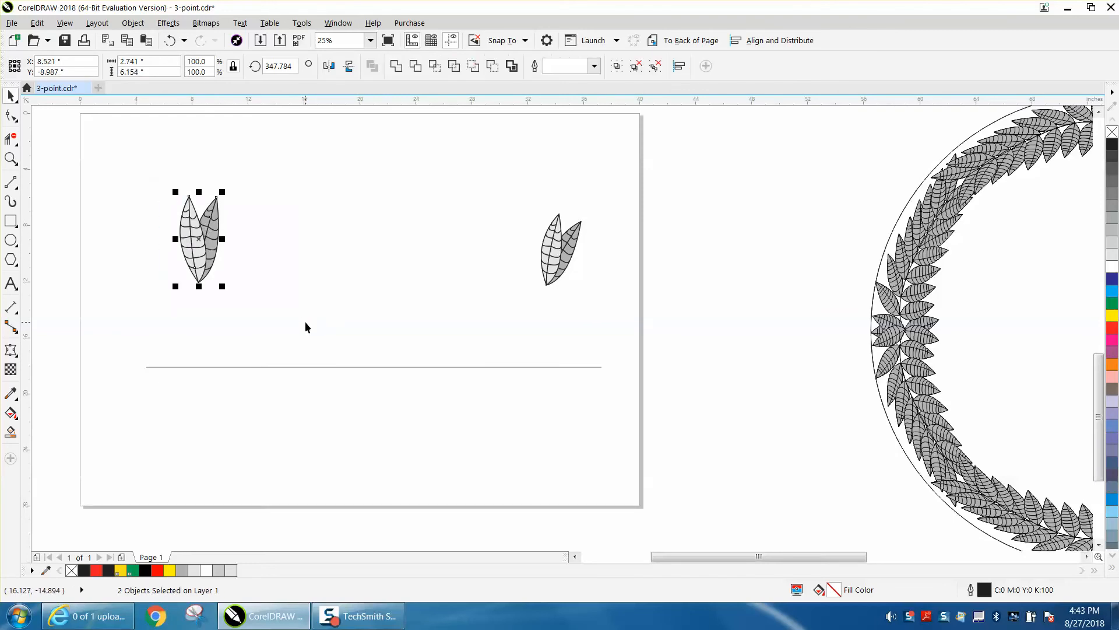
pyautogui.hotkey('ctrl', 'g')
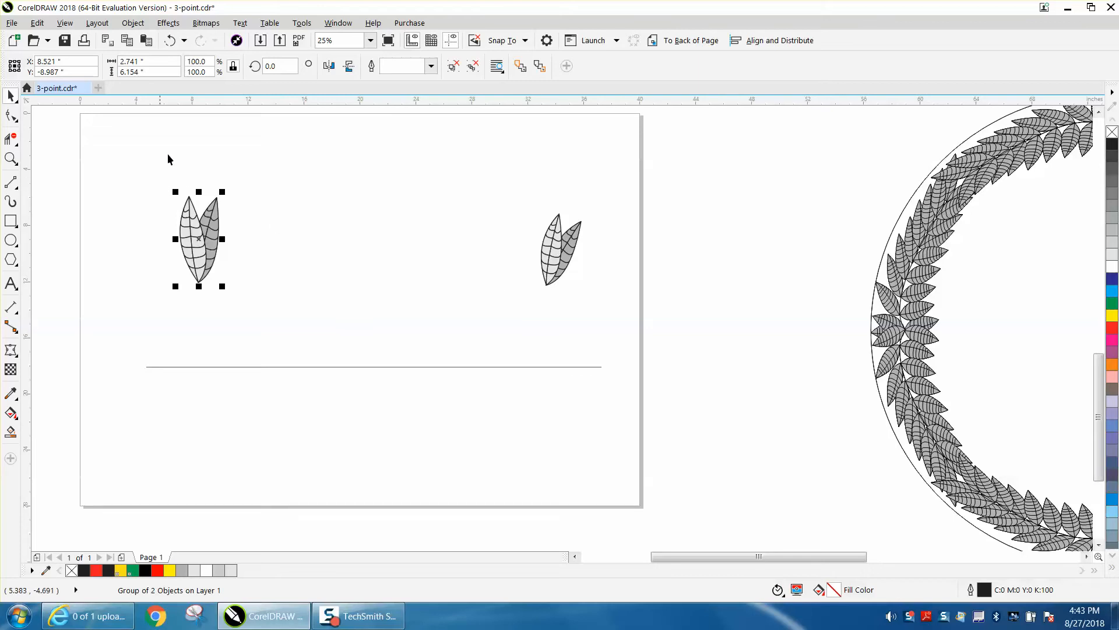
# Open the Blend settings with both leaf groups in view.
pyautogui.click(169, 24)
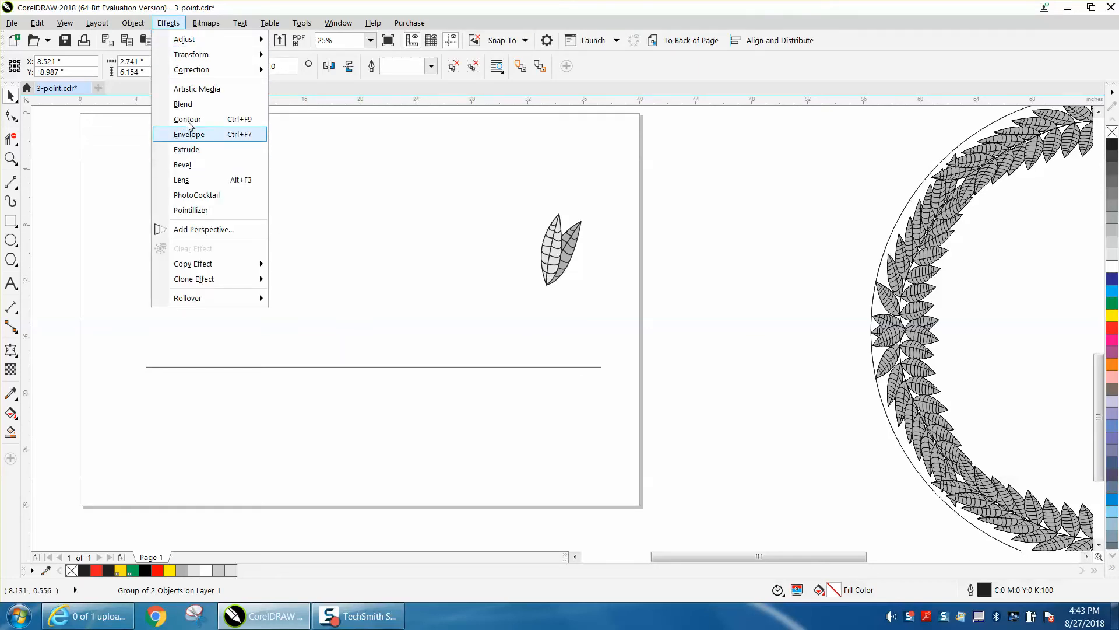
pyautogui.click(183, 105)
pyautogui.scroll(-1, 387, 185)
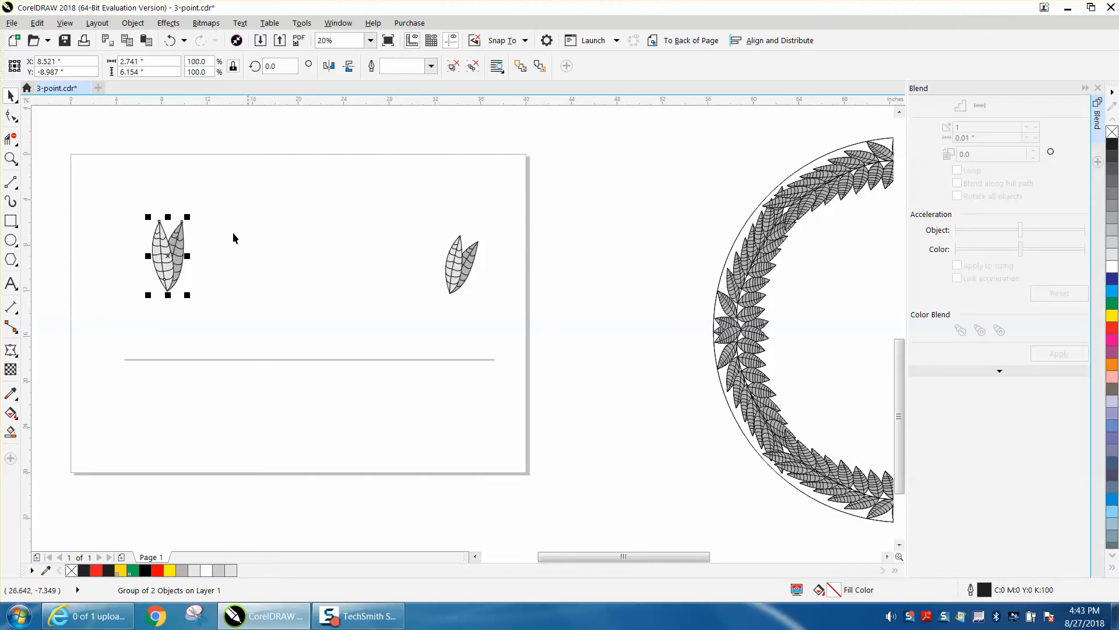
# Try a 10-step blend between the two leaf groups and undo it.
pyautogui.moveTo(117, 194); pyautogui.dragTo(509, 310)
pyautogui.click(968, 129)
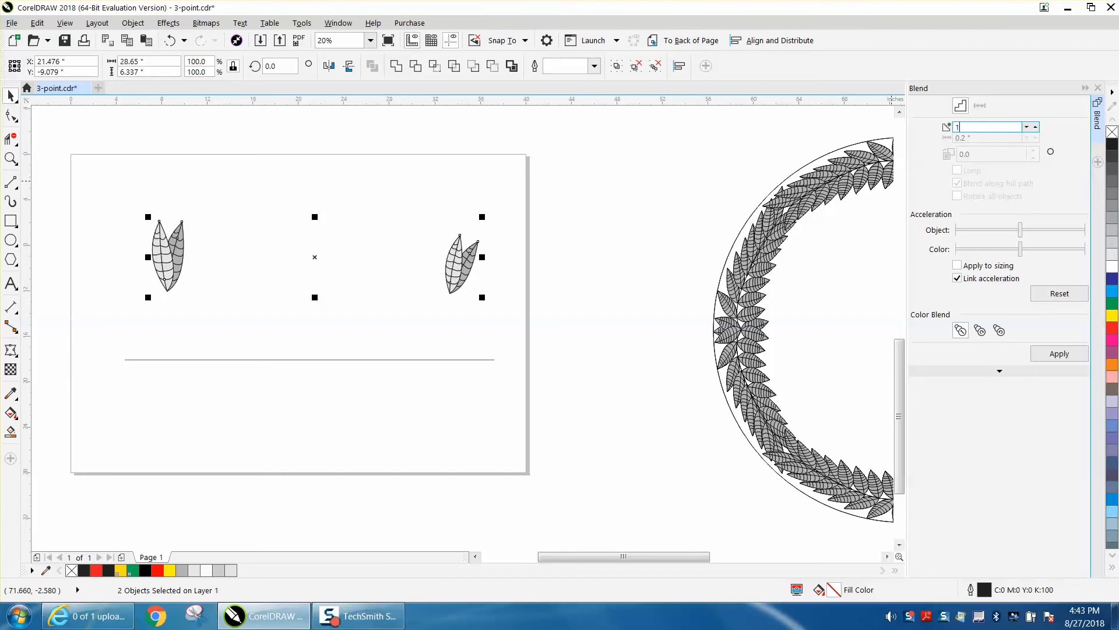
pyautogui.write('10')
pyautogui.click(1060, 354)
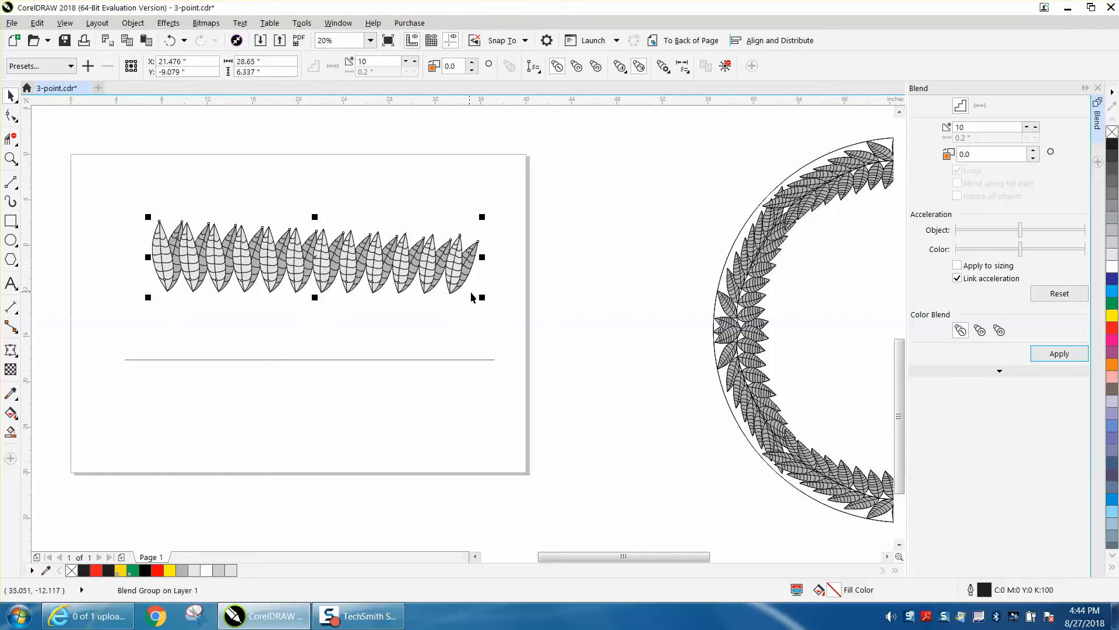
pyautogui.click(169, 40)
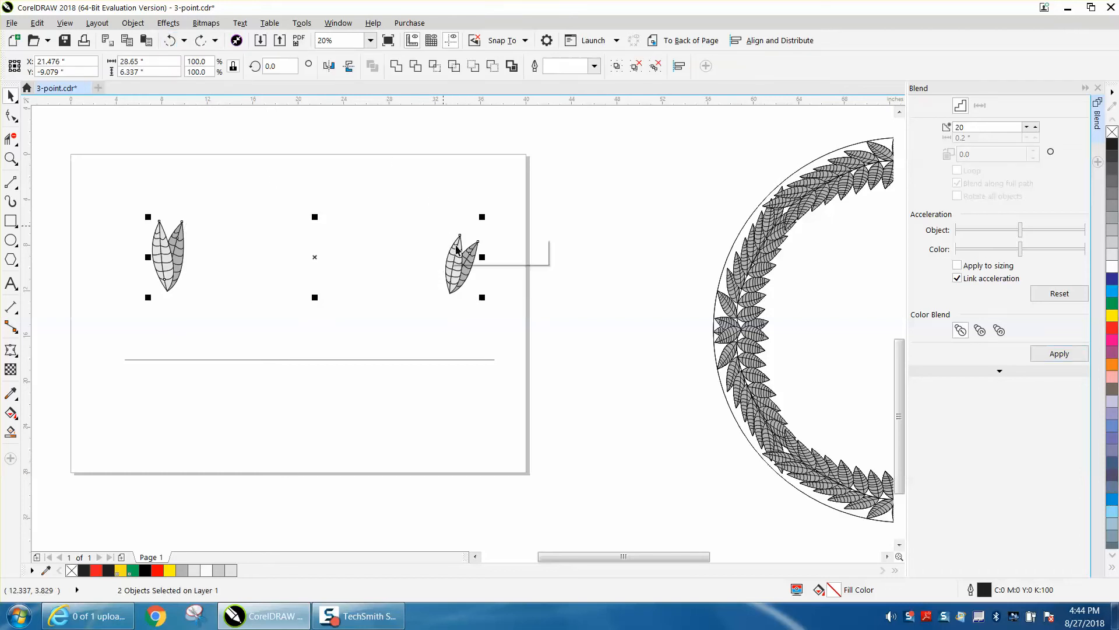
# Scale the smaller leaf group near the page's right edge down to about 2.09 by 3.73 inches.
pyautogui.click(461, 248)
pyautogui.moveTo(482, 227); pyautogui.dragTo(463, 259)
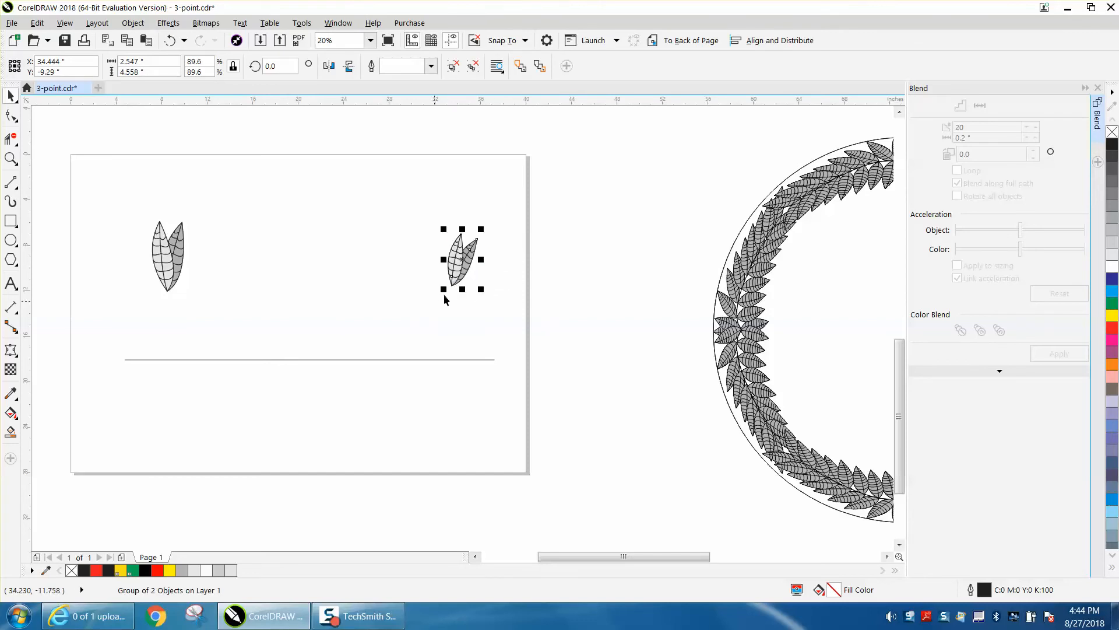
pyautogui.moveTo(480, 289); pyautogui.dragTo(473, 279)
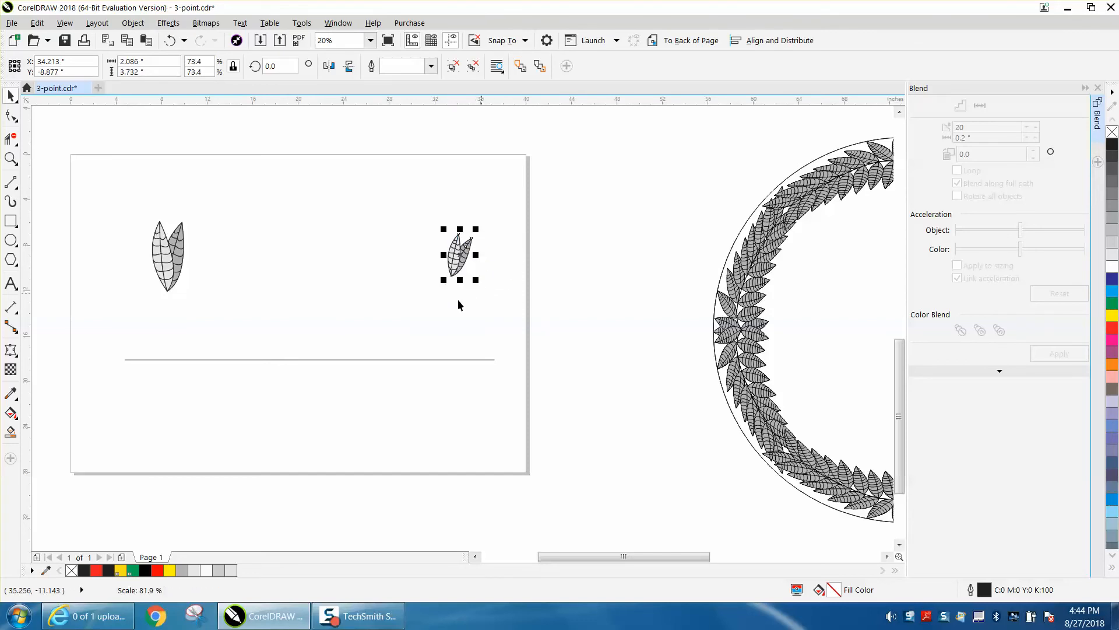
pyautogui.click(457, 300)
# Blend the two leaf groups with 10 steps and increase the number of steps to 14.
pyautogui.moveTo(130, 200); pyautogui.dragTo(497, 320)
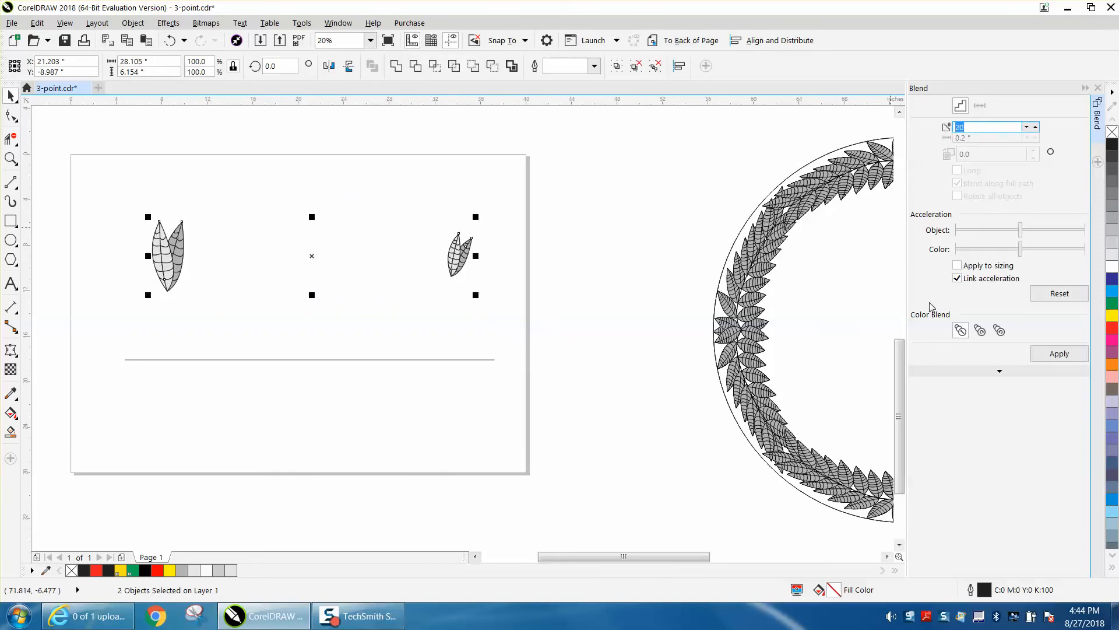
pyautogui.click(1062, 356)
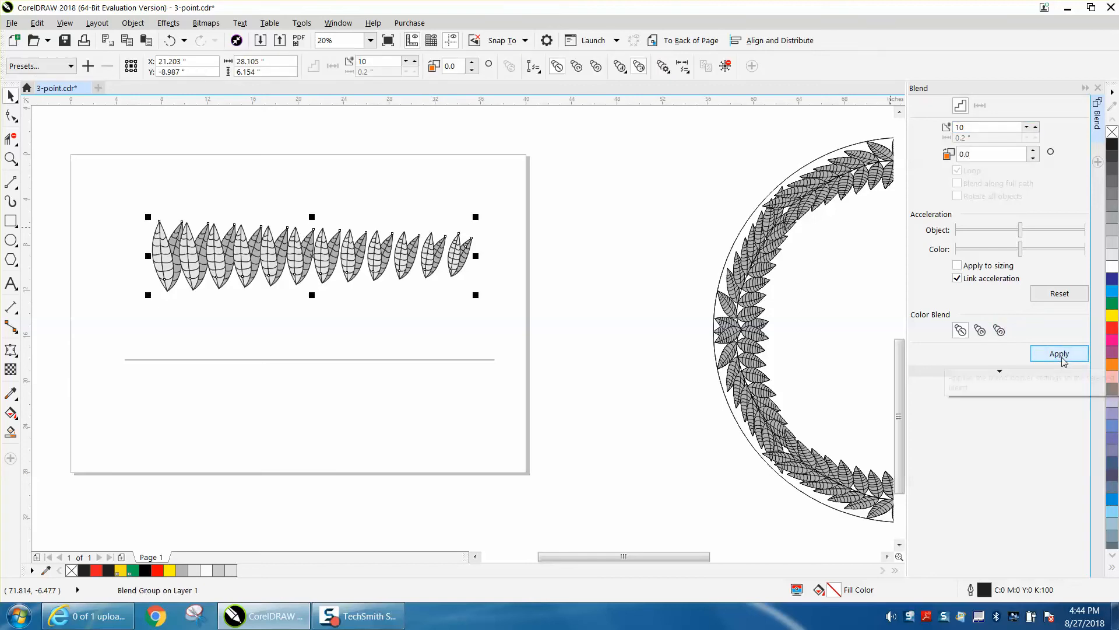
pyautogui.click(1036, 126)
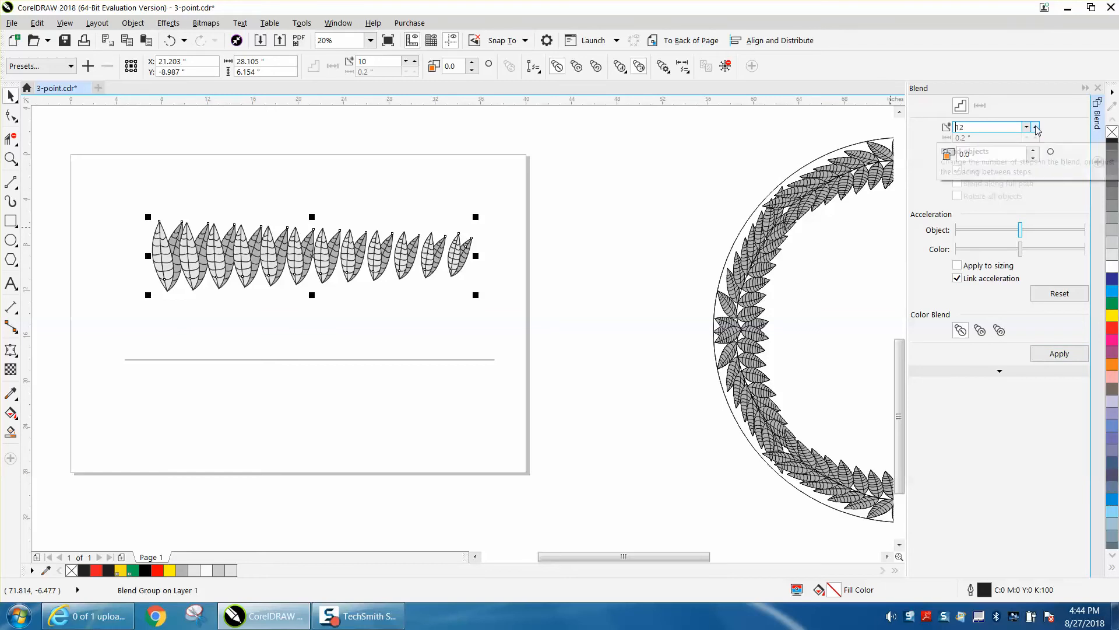
pyautogui.click(1061, 354)
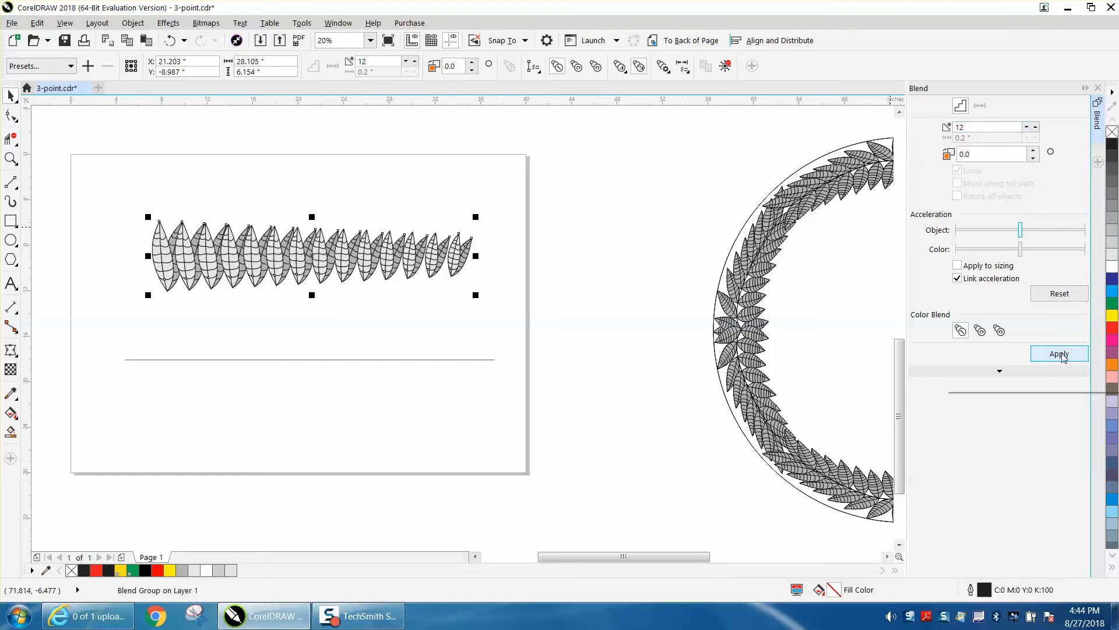
pyautogui.click(1036, 126)
pyautogui.click(1036, 126)
pyautogui.click(1070, 350)
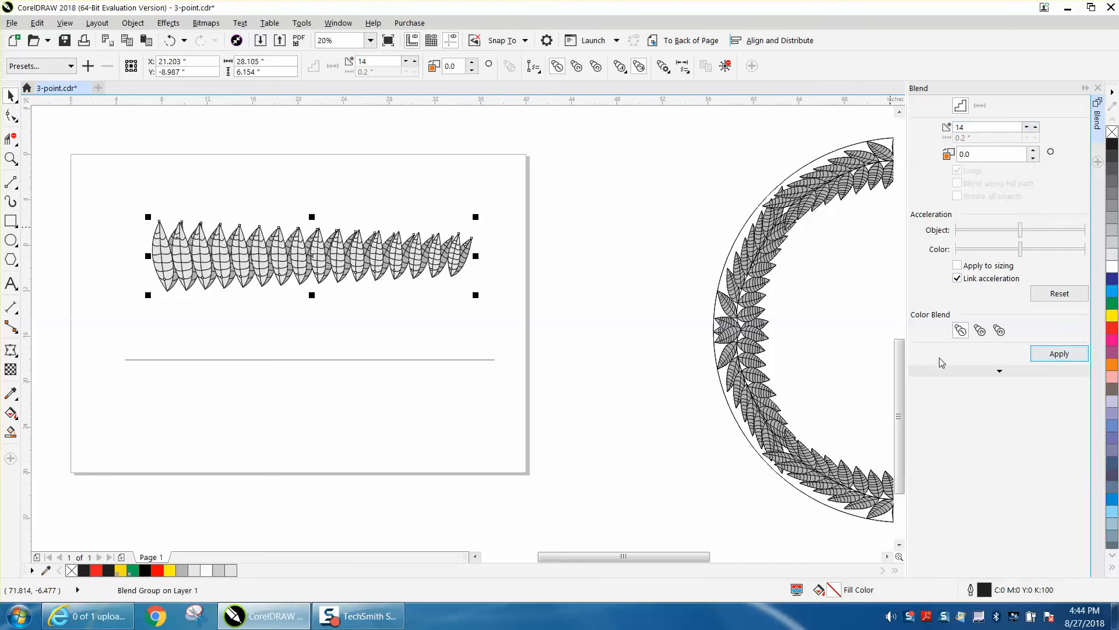
pyautogui.click(616, 276)
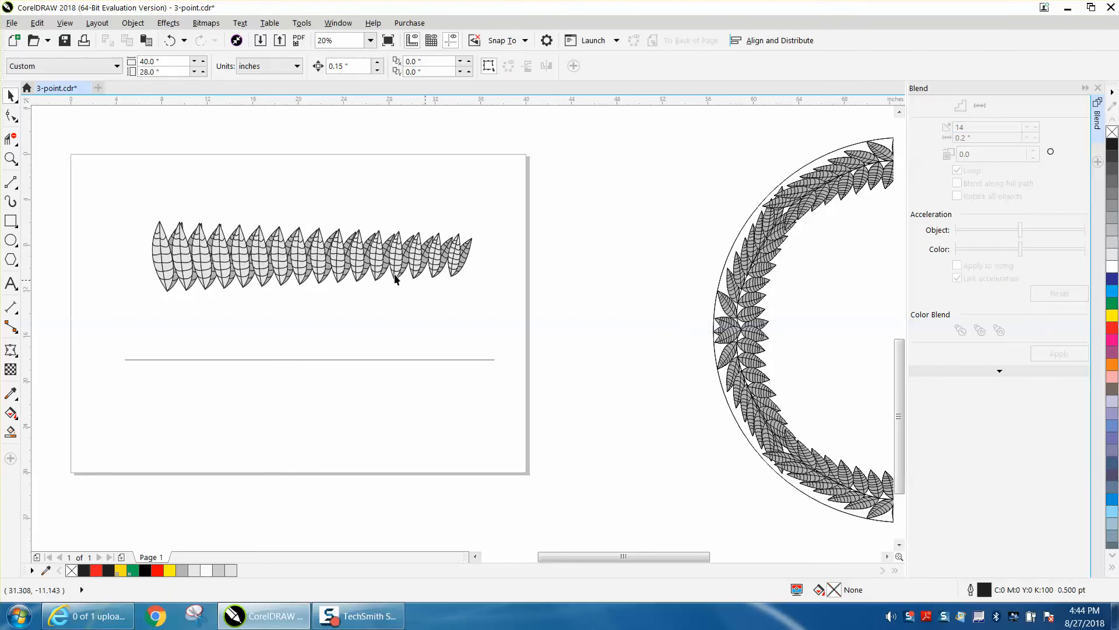
# Break the blend group of leaves apart.
pyautogui.click(342, 275)
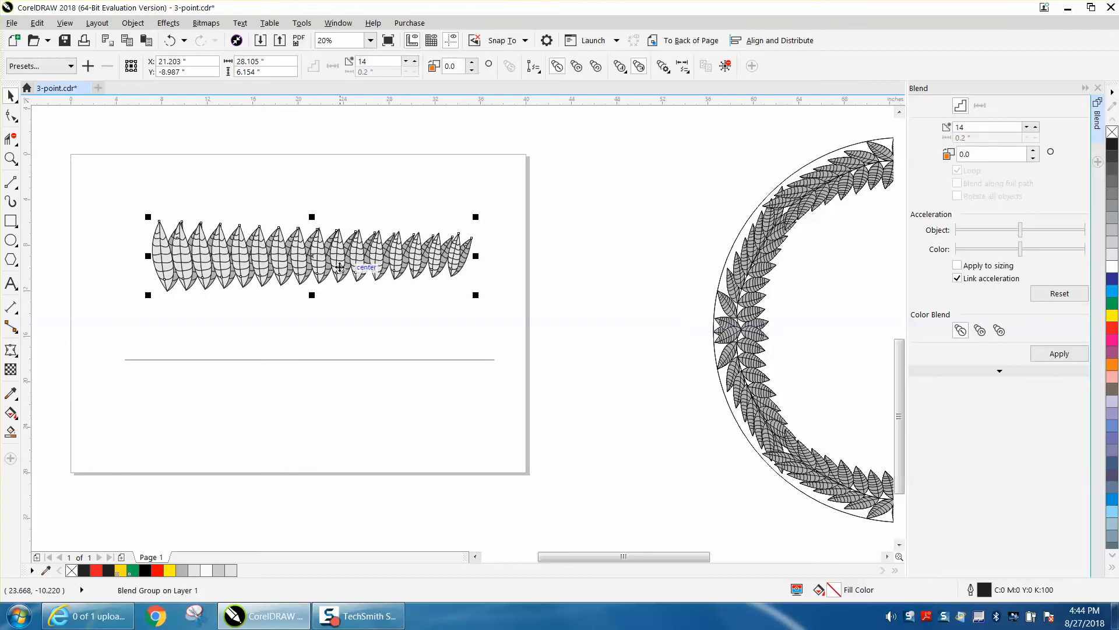
pyautogui.click(132, 23)
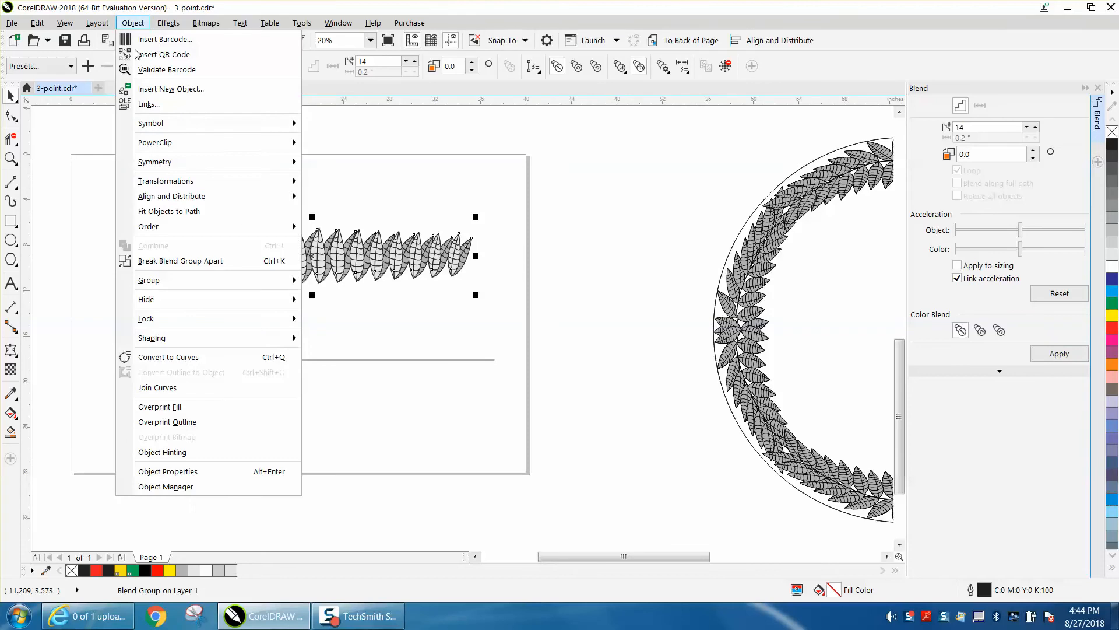
pyautogui.click(183, 257)
pyautogui.click(227, 206)
# Ungroup the group of intermediate leaf pairs so each pair can be selected separately.
pyautogui.click(11, 158)
pyautogui.moveTo(116, 203); pyautogui.dragTo(517, 313)
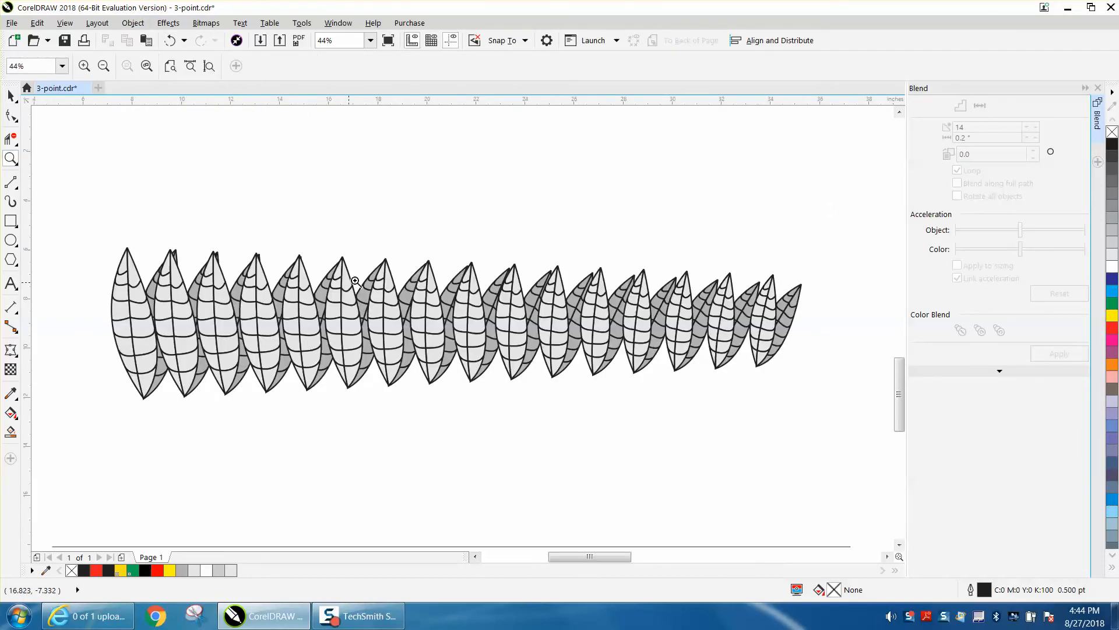
pyautogui.click(10, 95)
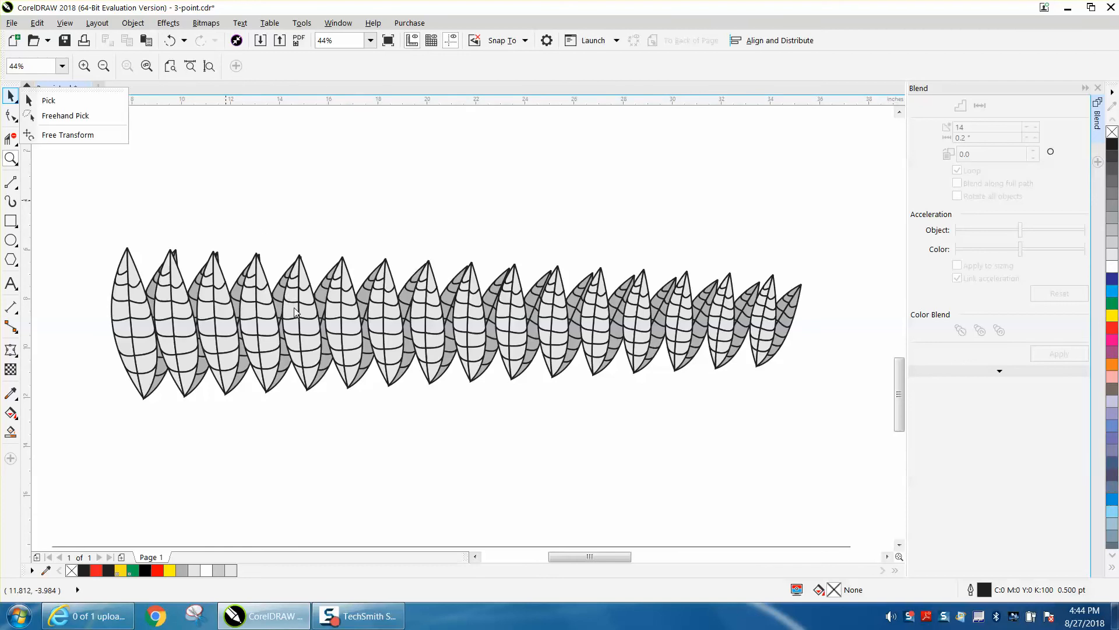
pyautogui.click(293, 311)
pyautogui.click(14, 100)
pyautogui.click(307, 303)
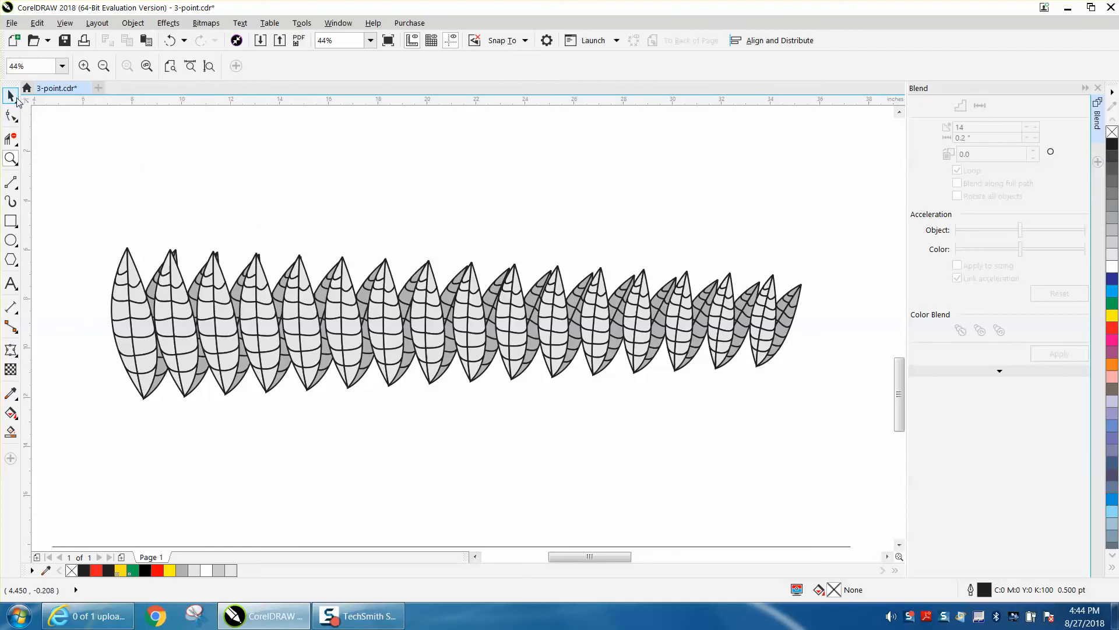
pyautogui.click(11, 96)
pyautogui.click(311, 318)
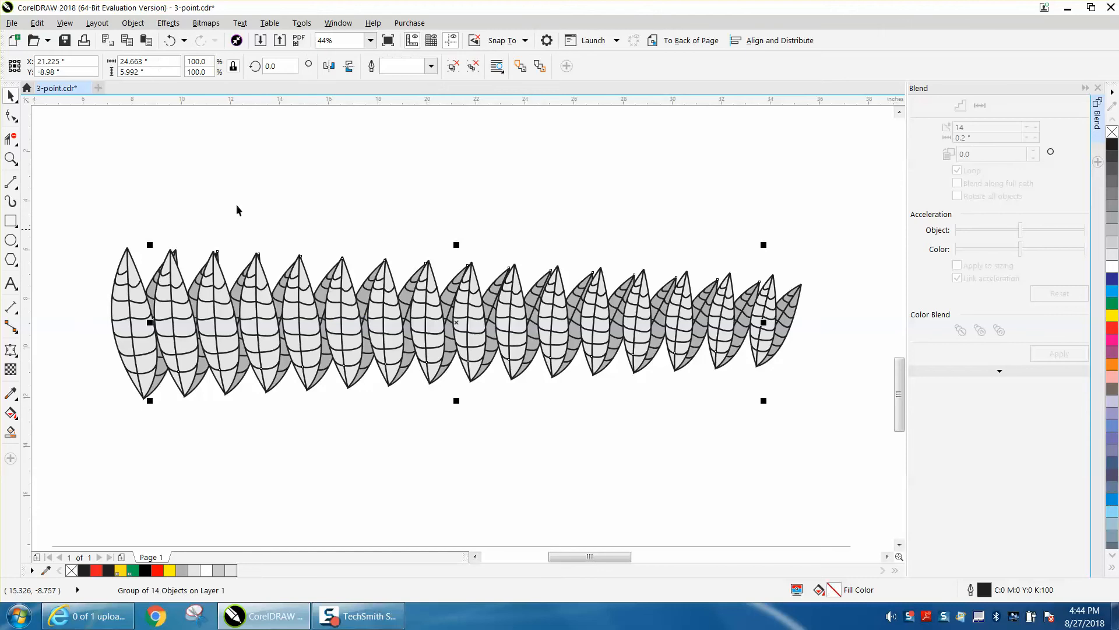
pyautogui.click(133, 23)
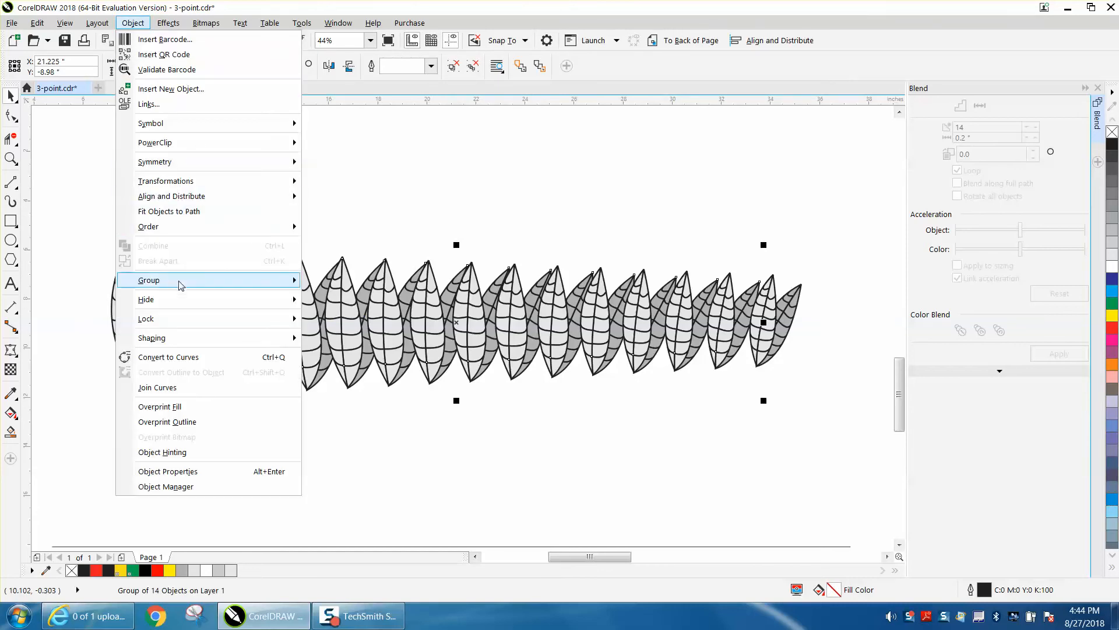
pyautogui.moveTo(274, 280)
pyautogui.click(309, 302)
pyautogui.click(355, 235)
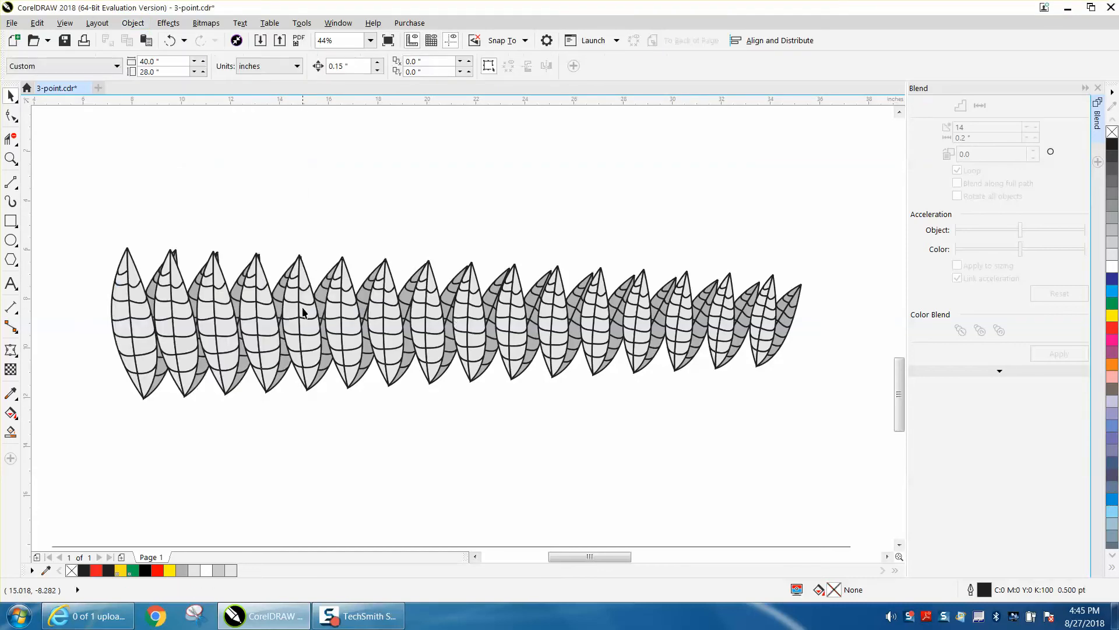
# Mirror the fifth and ninth leaf pairs from the large end horizontally.
pyautogui.click(301, 308)
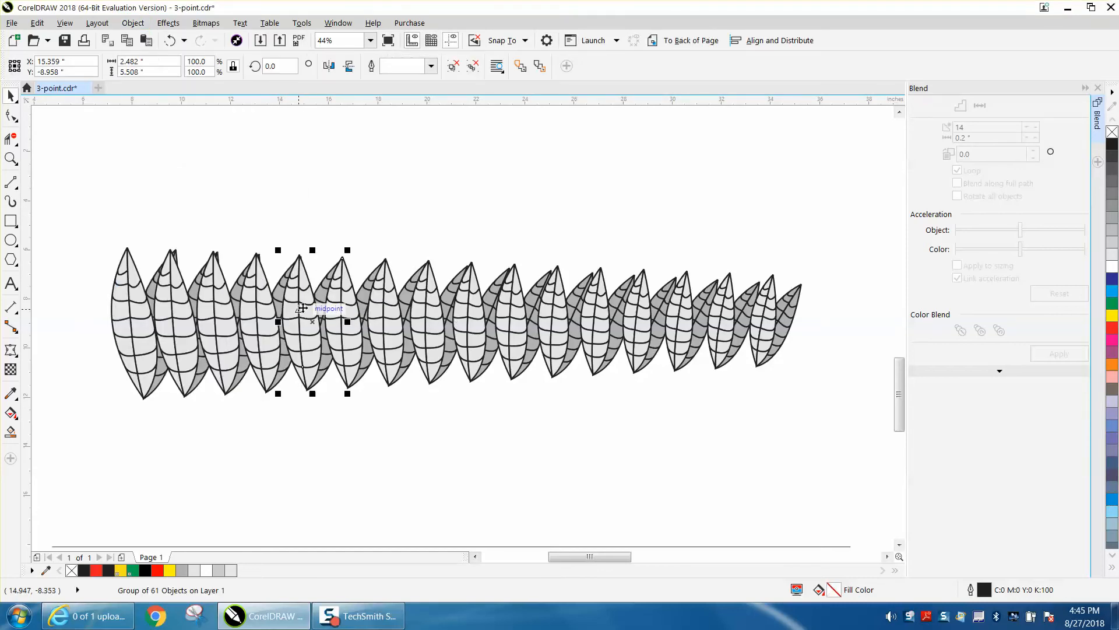
pyautogui.click(328, 65)
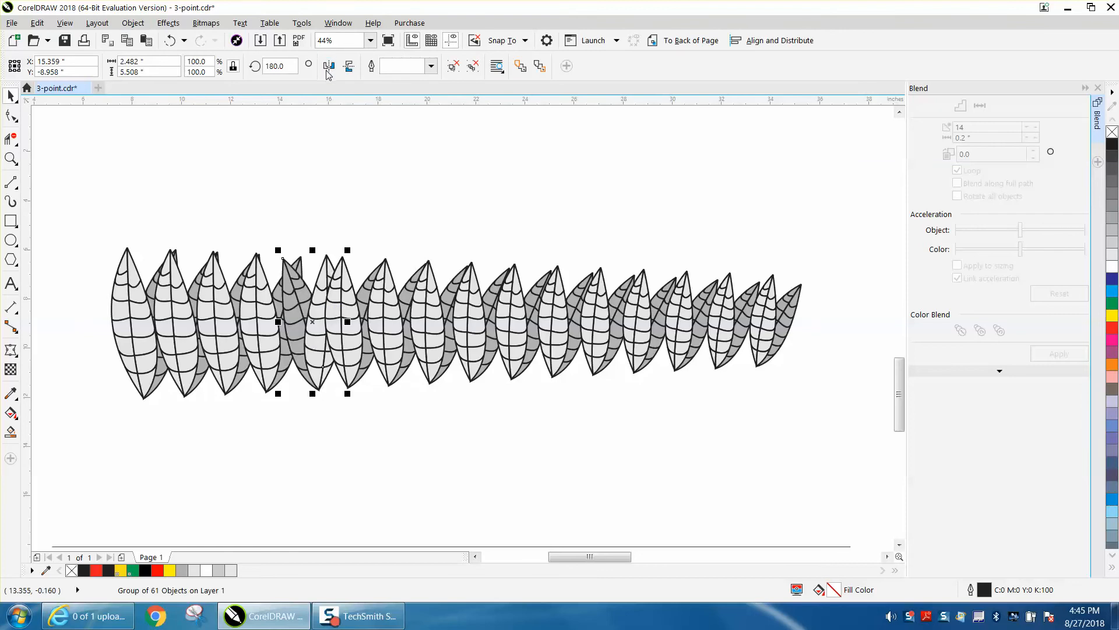
pyautogui.click(474, 300)
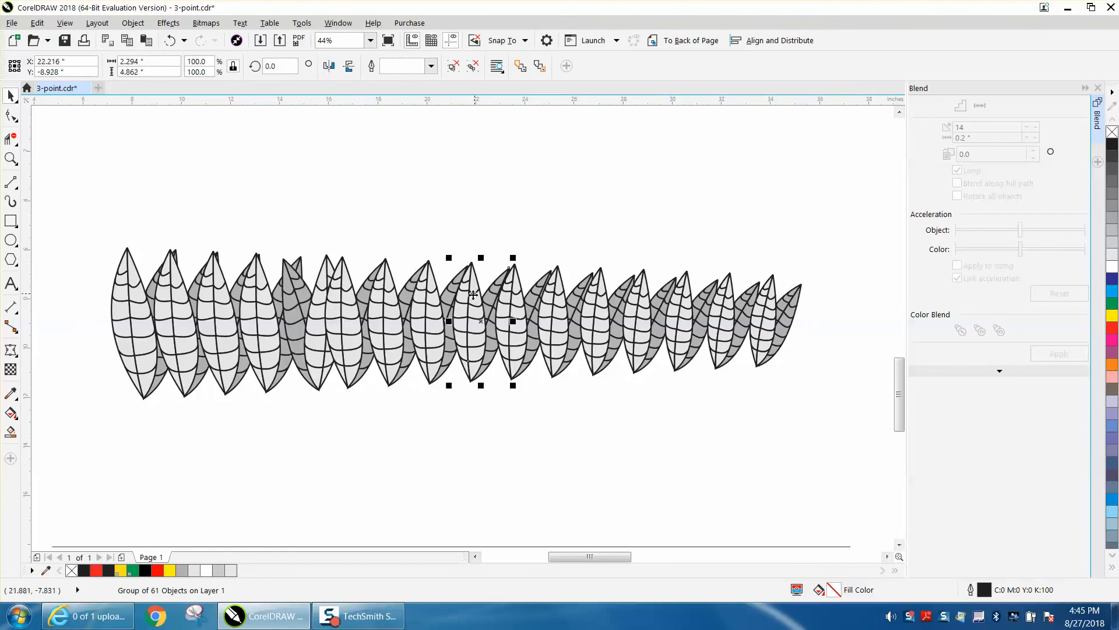
pyautogui.click(329, 67)
# Mirror the twelfth leaf pair from the large end horizontally and rotate it clockwise to about 147.9 degrees.
pyautogui.click(598, 318)
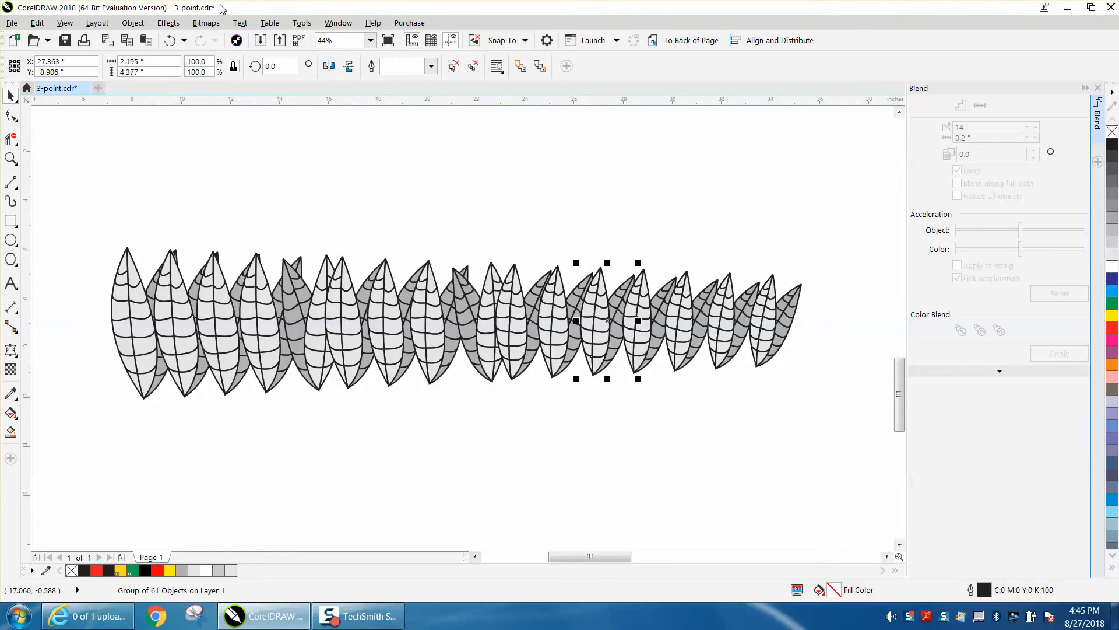
pyautogui.click(328, 66)
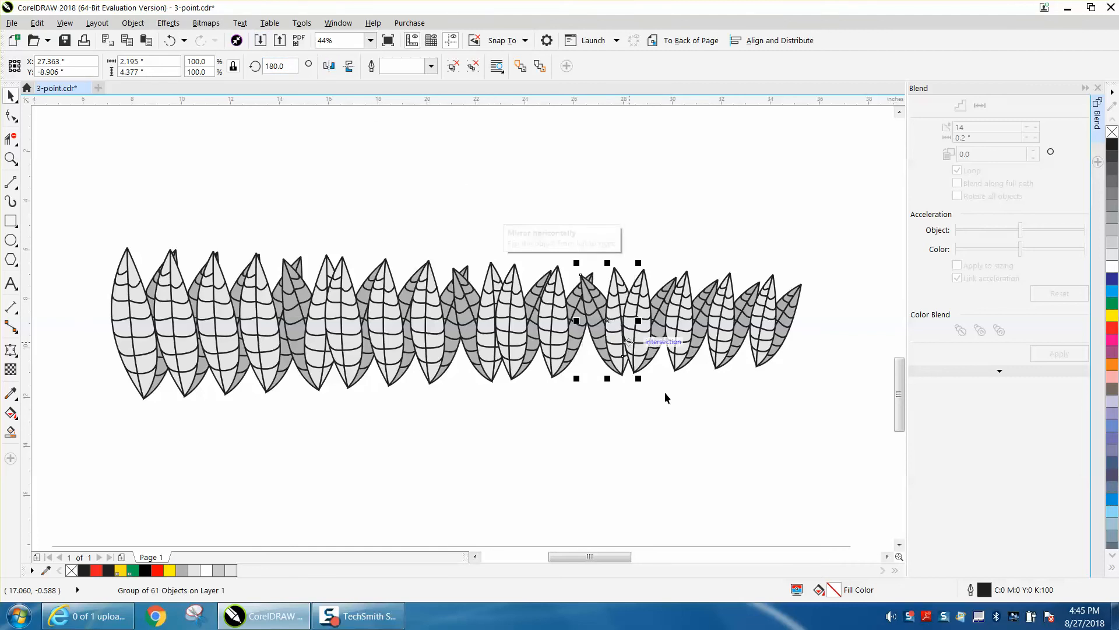
pyautogui.click(637, 324)
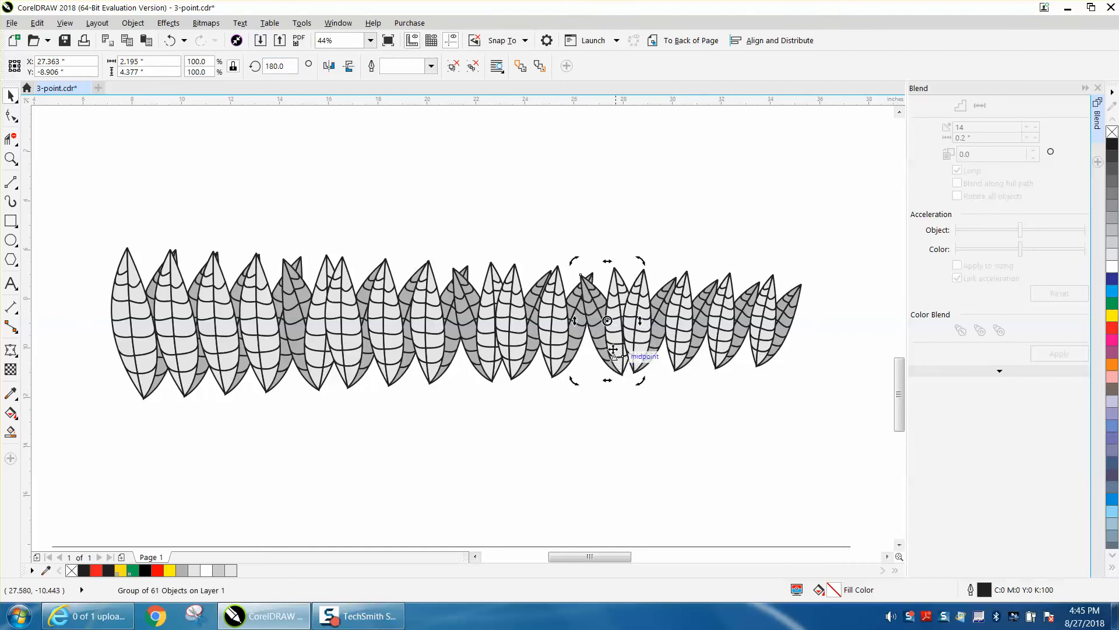
pyautogui.moveTo(637, 261); pyautogui.dragTo(667, 288)
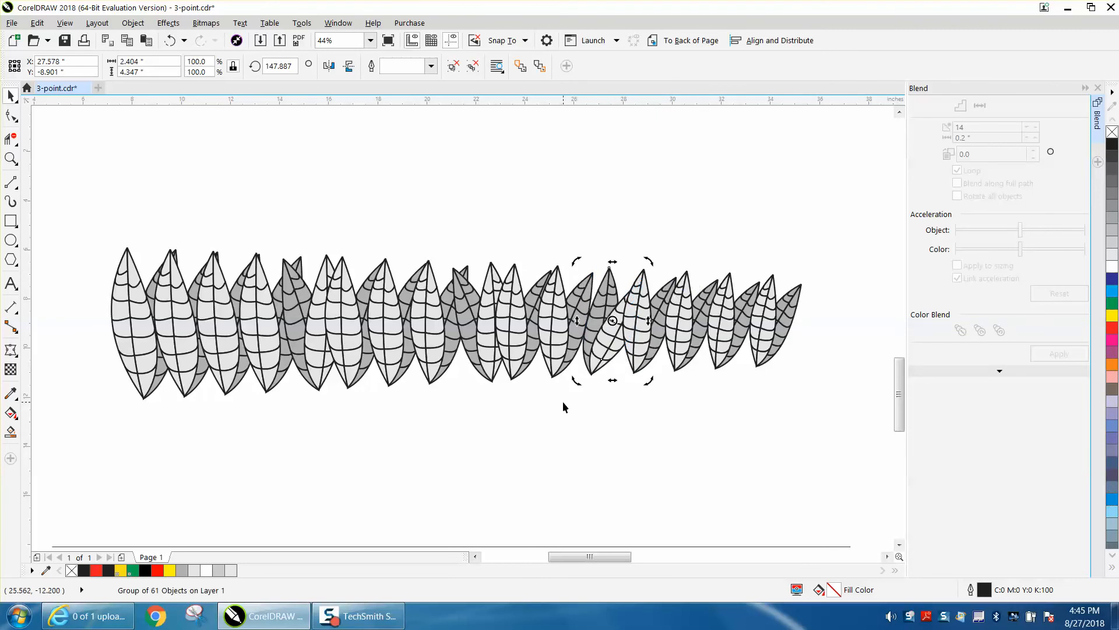
# Move the long horizontal line up to the leaf bases and delete it.
pyautogui.scroll(-1, 562, 402)
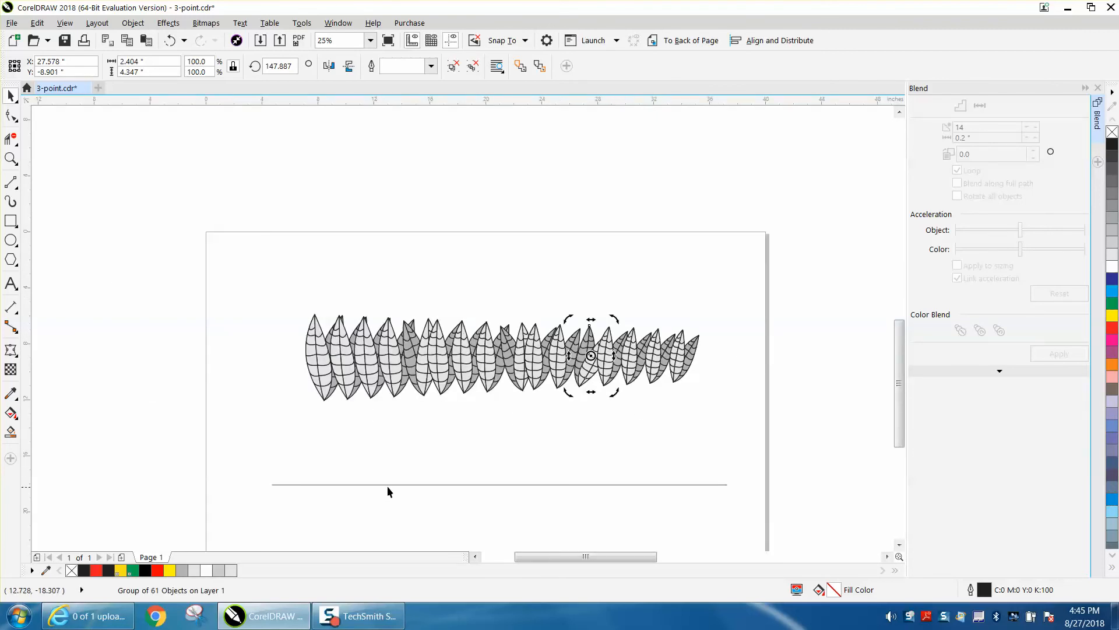
pyautogui.moveTo(393, 484); pyautogui.dragTo(418, 400)
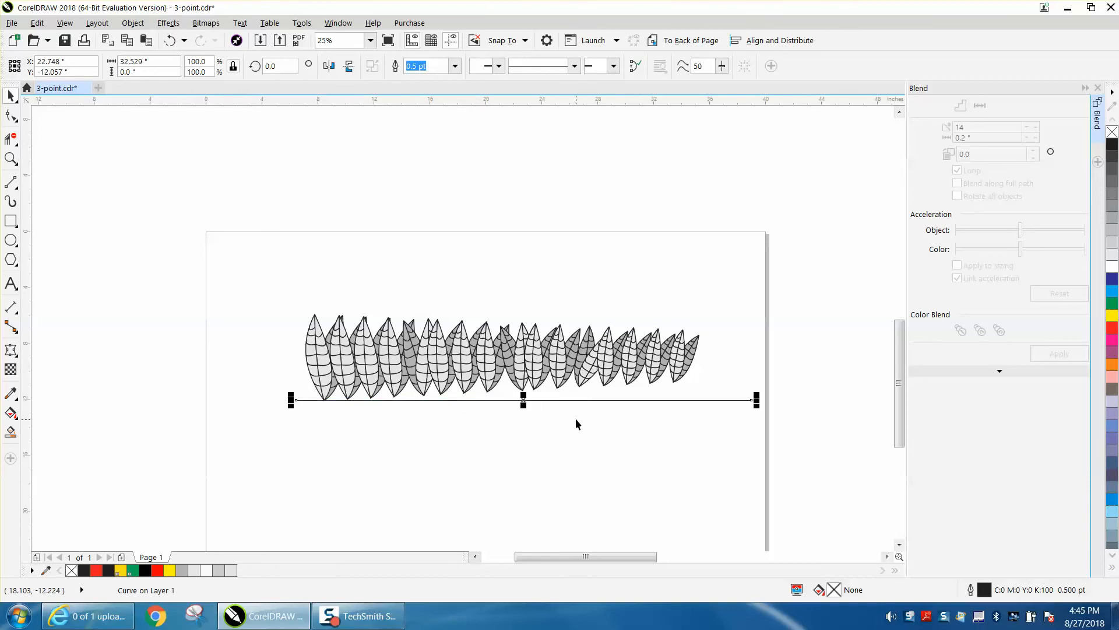
pyautogui.click(576, 419)
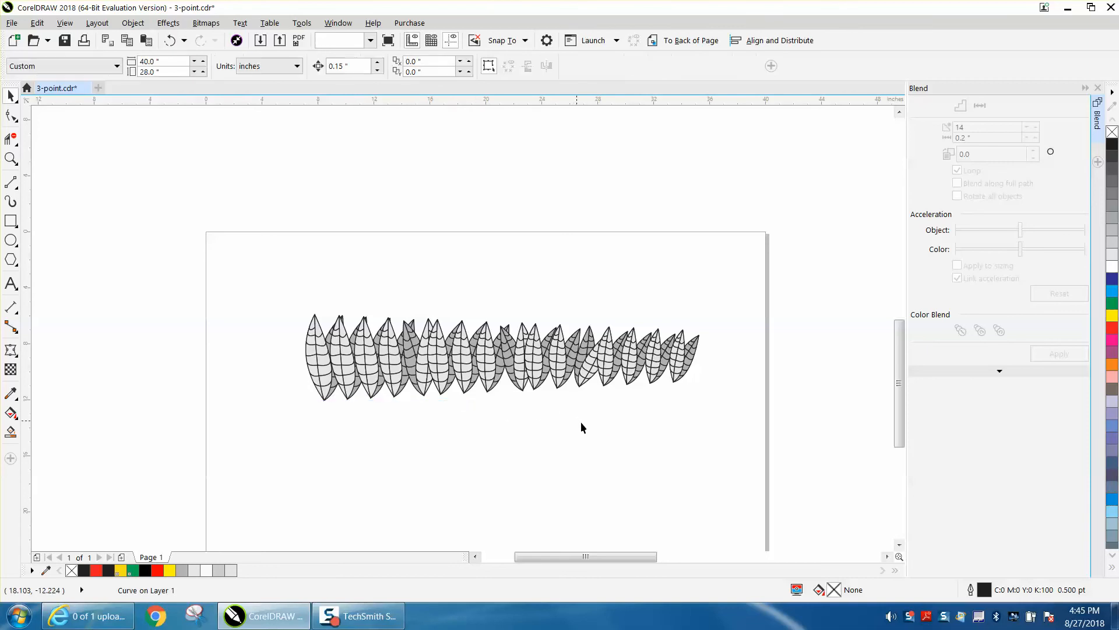
# Draw a straight stem line about 25 inches long with the 3-Point Curve tool, from the largest leaf's base to the smallest leaf's base.
pyautogui.click(11, 158)
pyautogui.moveTo(291, 296); pyautogui.dragTo(739, 434)
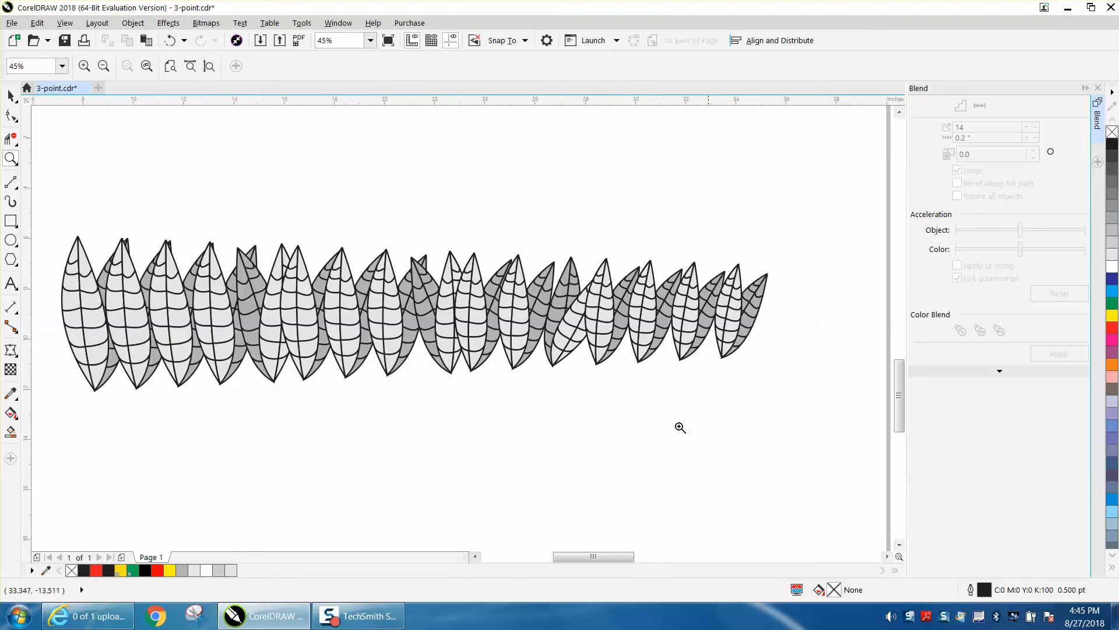
pyautogui.click(16, 186)
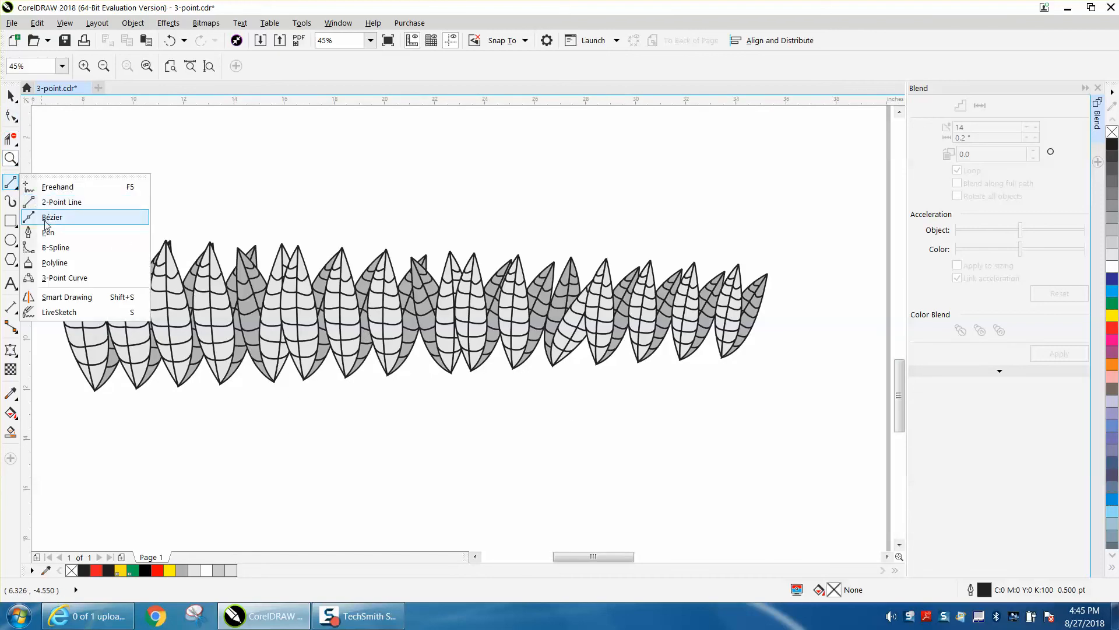
pyautogui.click(61, 279)
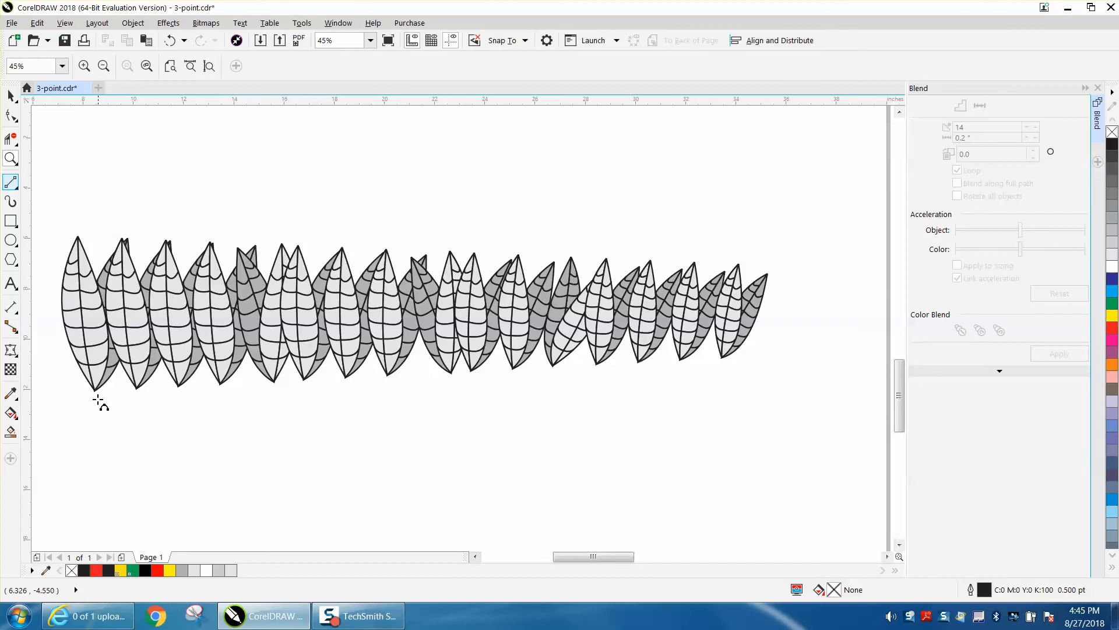
pyautogui.moveTo(93, 389); pyautogui.dragTo(723, 357)
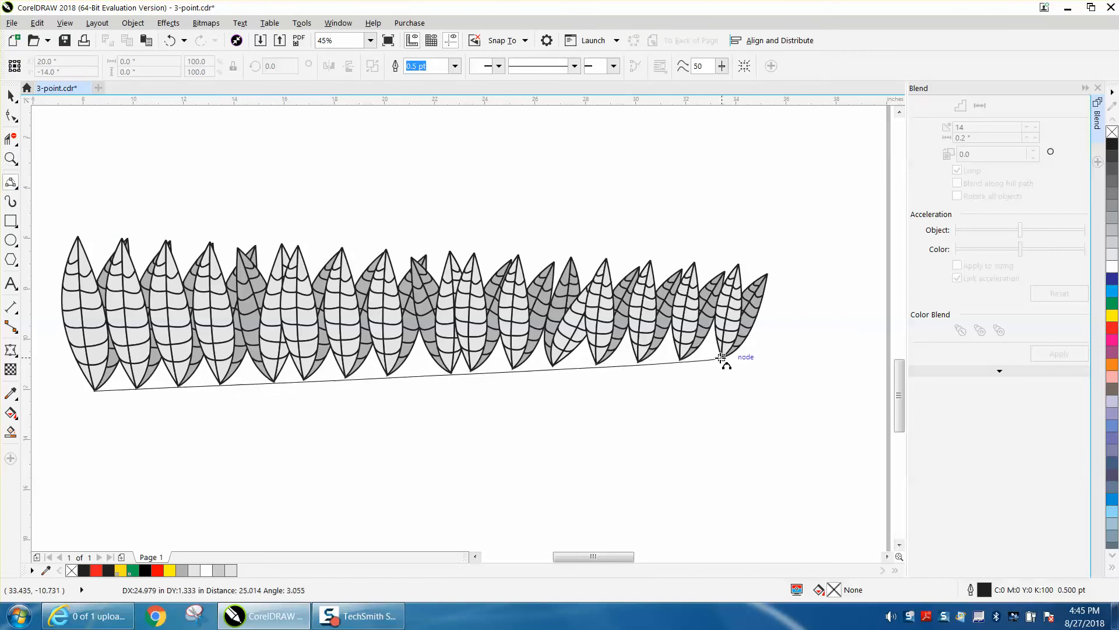
pyautogui.click(440, 377)
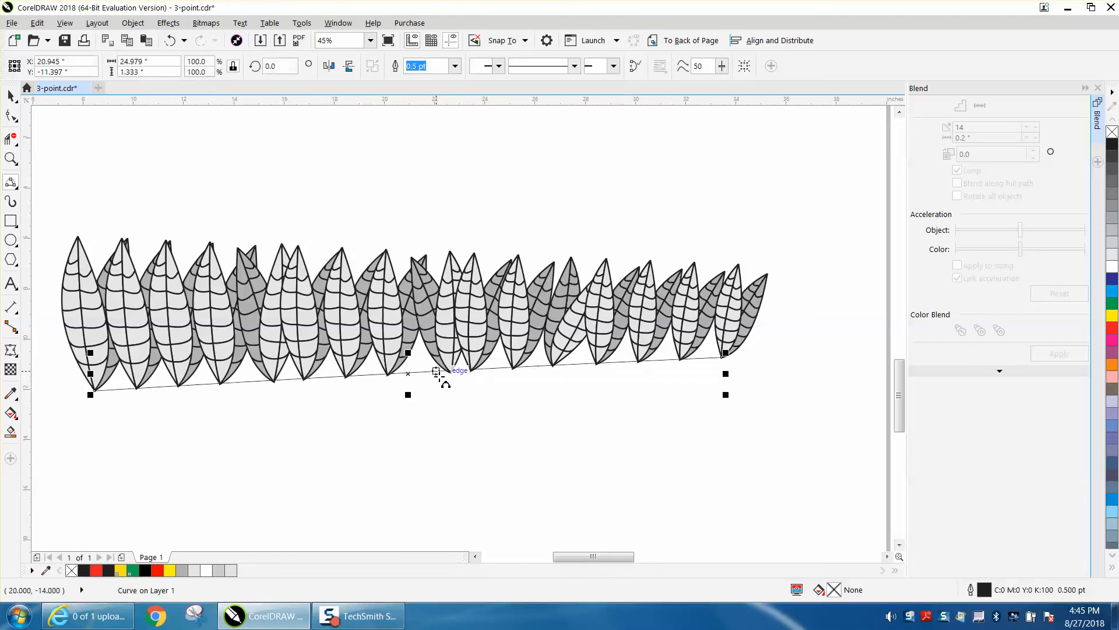
# Set the stem line's outline width to 4.0 pt and make the outline scale with the object.
pyautogui.doubleClick(984, 590)
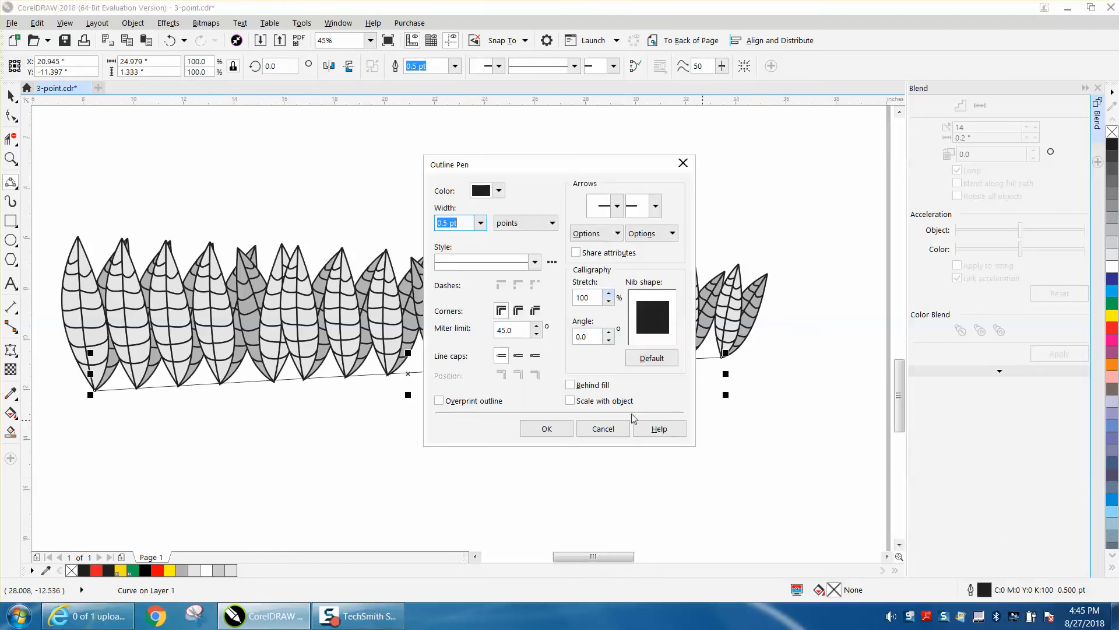
pyautogui.click(480, 223)
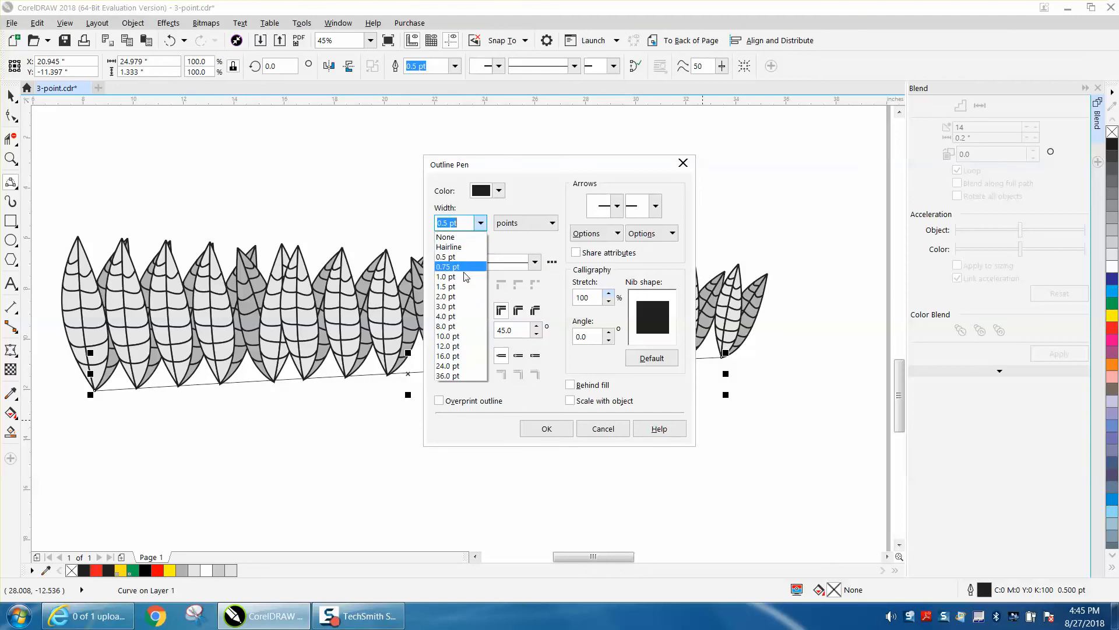
pyautogui.click(455, 317)
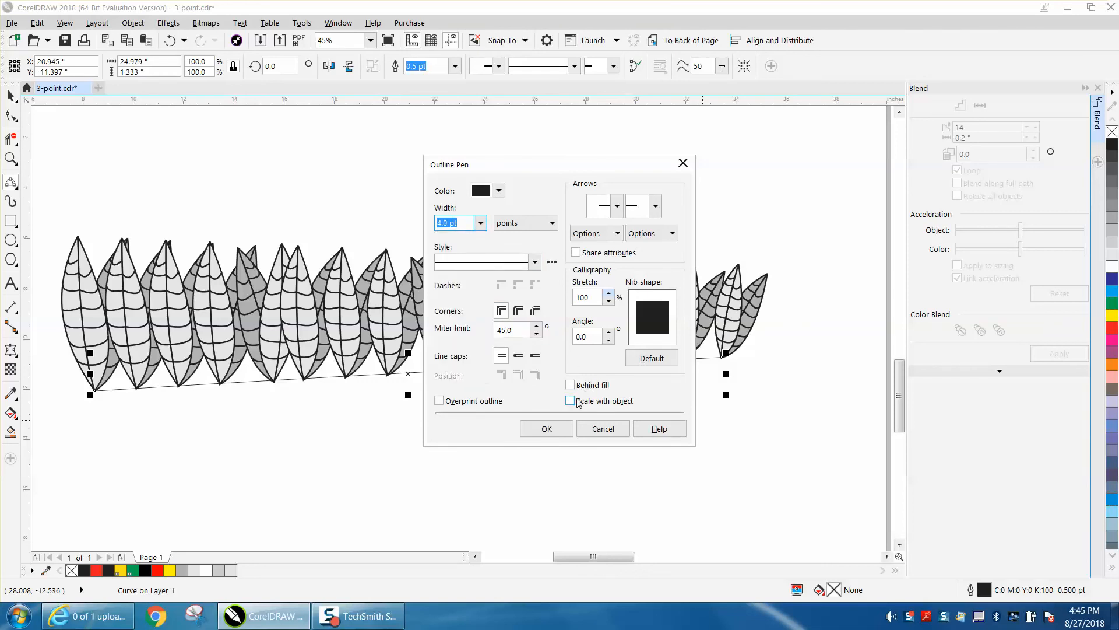
pyautogui.click(571, 400)
pyautogui.click(554, 429)
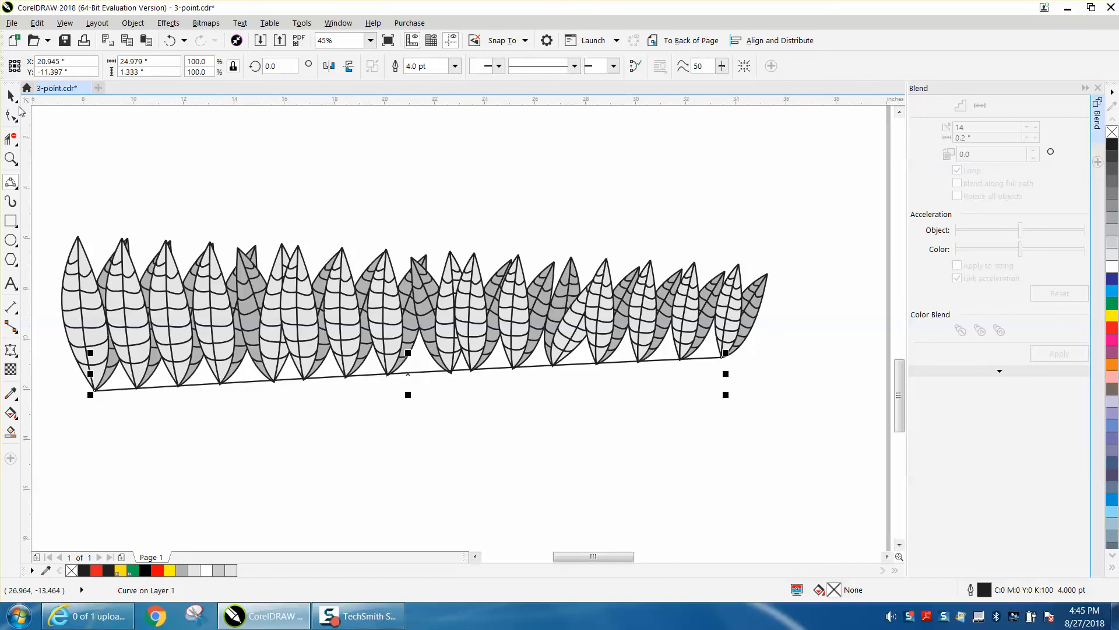
# Group all the leaf pairs together with the stem line.
pyautogui.scroll(-2, 160, 158)
pyautogui.moveTo(78, 188); pyautogui.dragTo(533, 329)
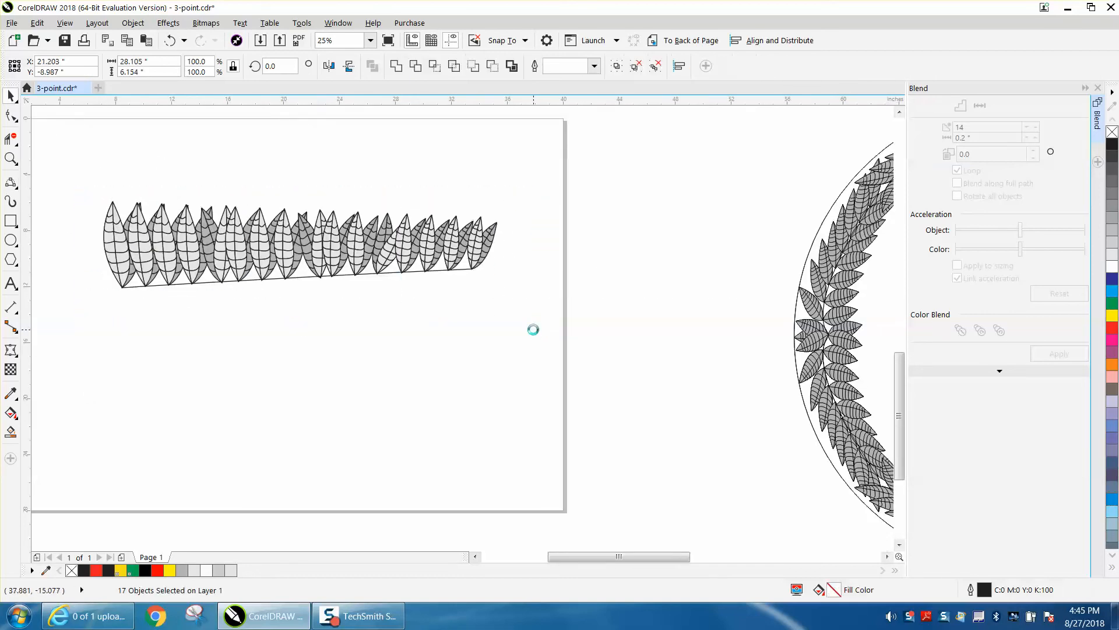
pyautogui.hotkey('ctrl', 't')
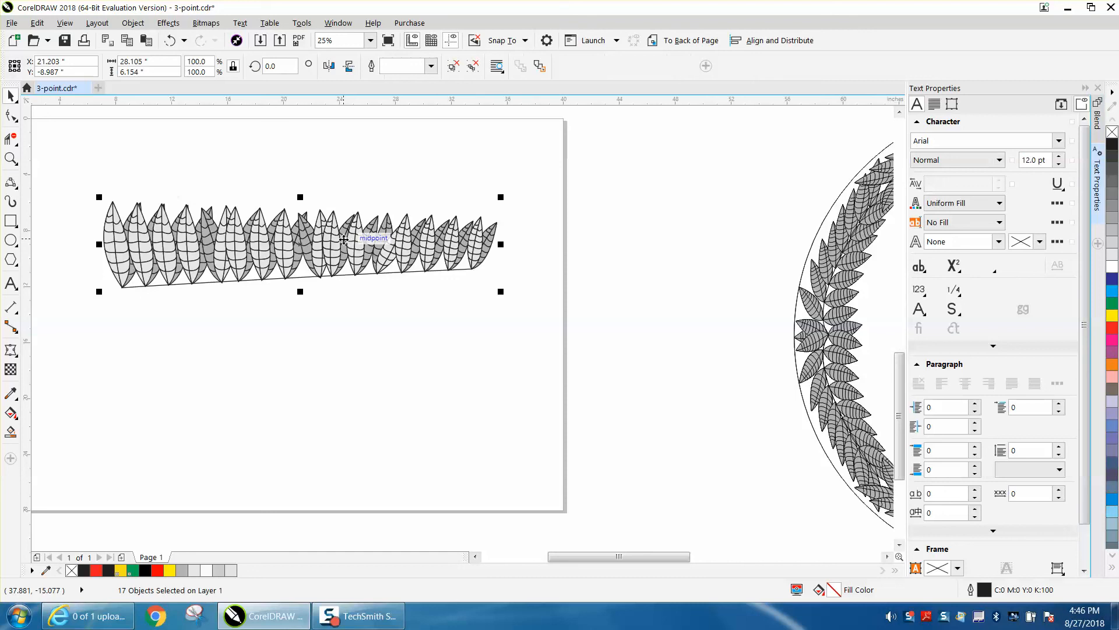
pyautogui.hotkey('ctrl', 'g')
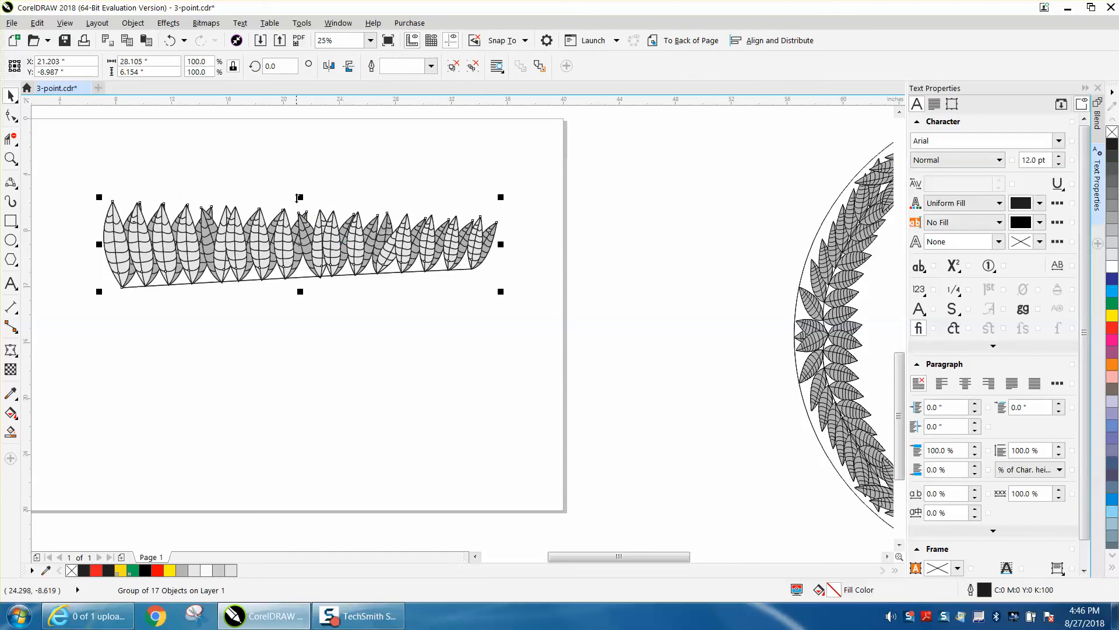
# Create a vertically mirrored copy below the leaf group and rotate it about the stem's large-leaf end to about 5.9 degrees.
pyautogui.moveTo(299, 198); pyautogui.dragTo(310, 294)
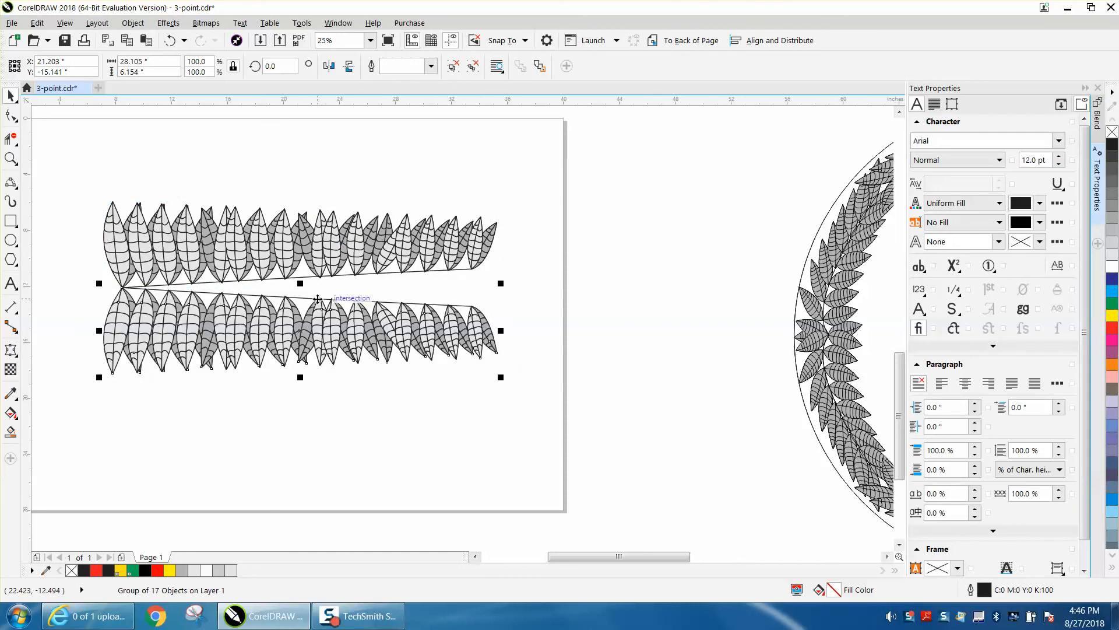
pyautogui.click(315, 316)
pyautogui.moveTo(302, 330); pyautogui.dragTo(122, 286)
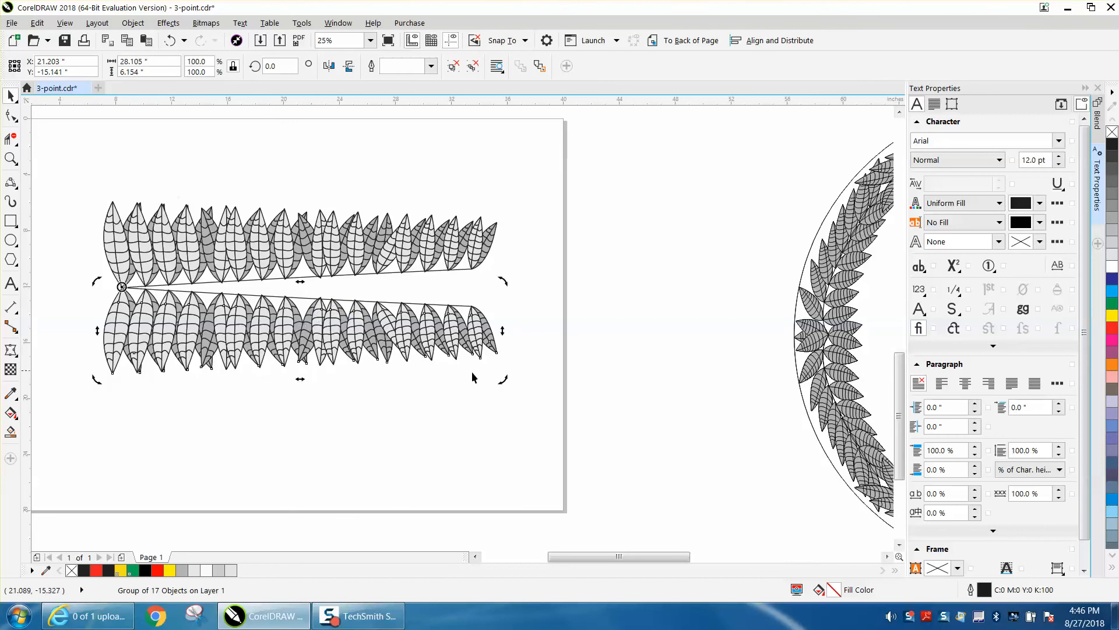
pyautogui.moveTo(509, 381); pyautogui.dragTo(519, 354)
pyautogui.moveTo(508, 274); pyautogui.dragTo(511, 274)
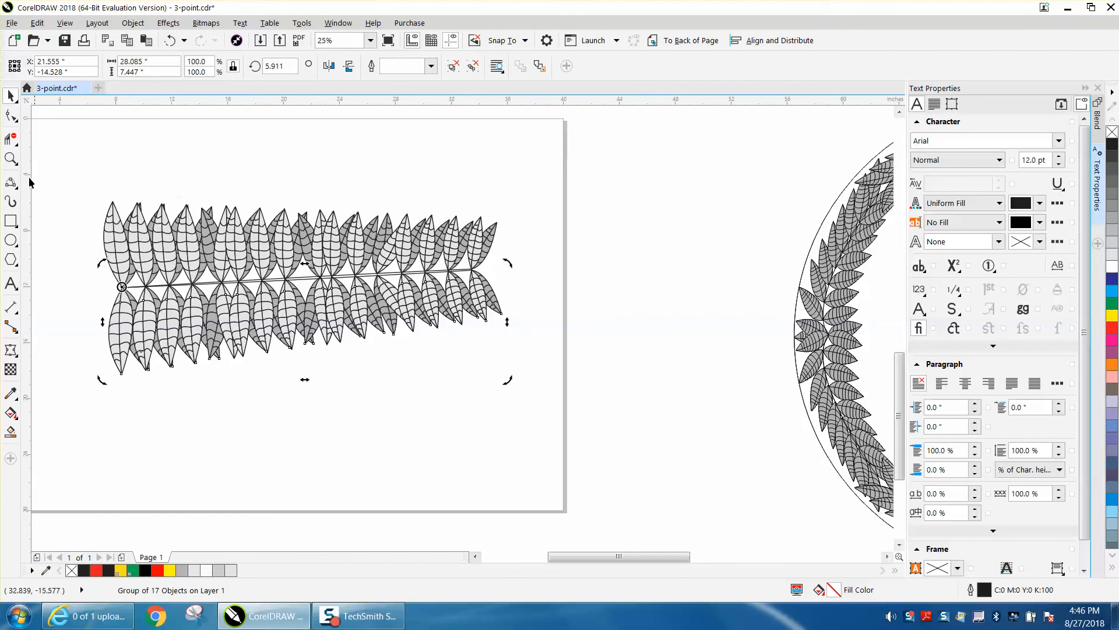
# Try to fill the narrow gap between the two stem lines with black using Smart Fill, and undo the fill.
pyautogui.click(11, 158)
pyautogui.moveTo(250, 243); pyautogui.dragTo(457, 332)
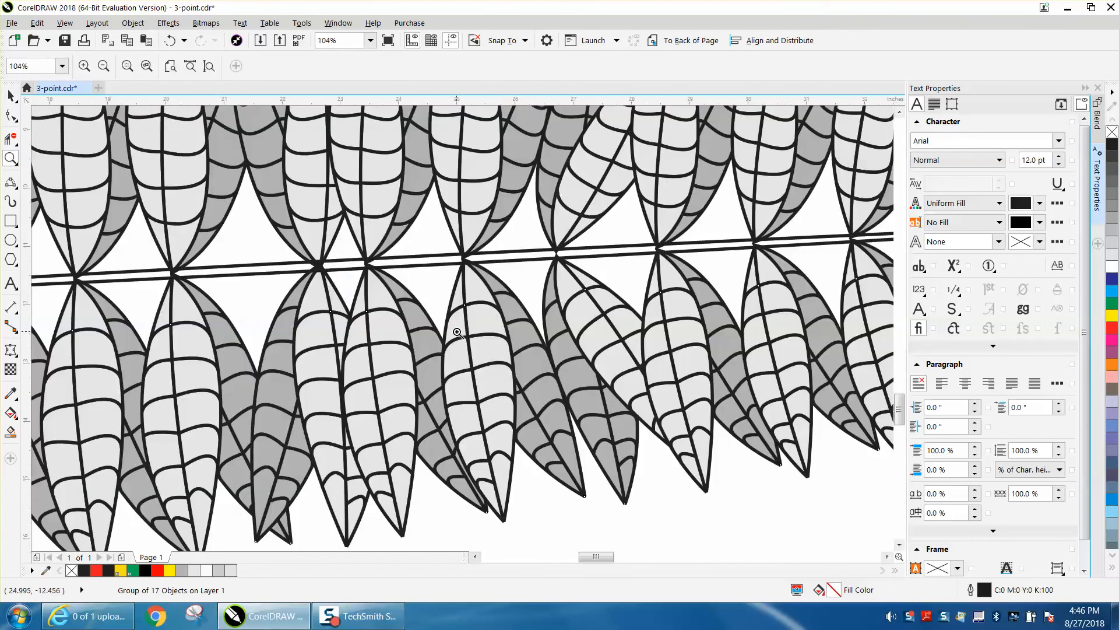
pyautogui.scroll(-4, 452, 335)
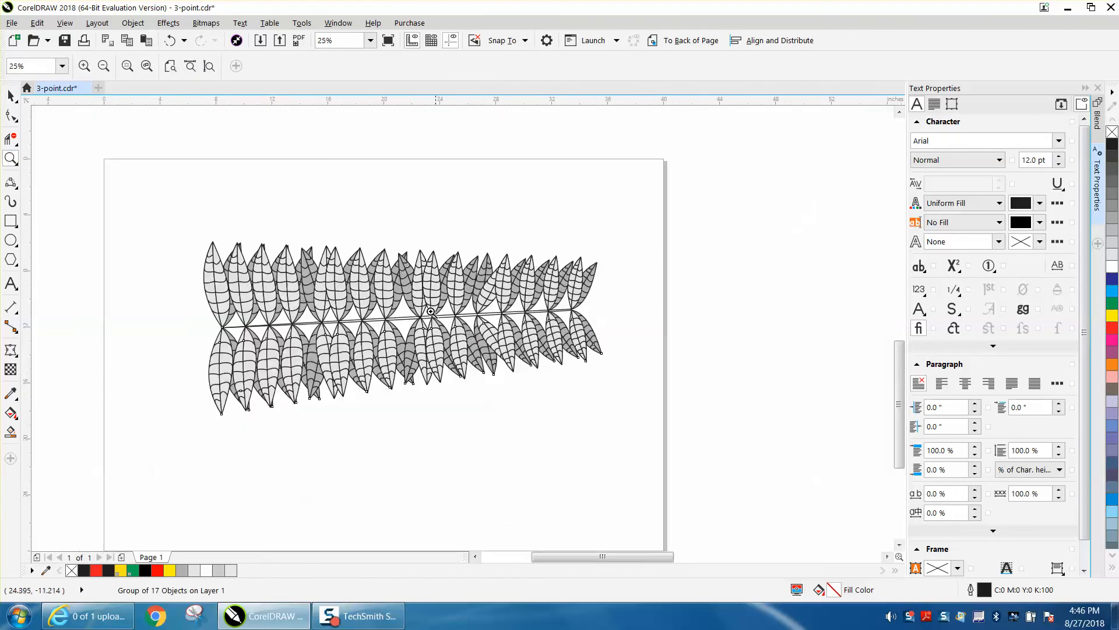
pyautogui.moveTo(200, 240); pyautogui.dragTo(647, 389)
pyautogui.click(10, 431)
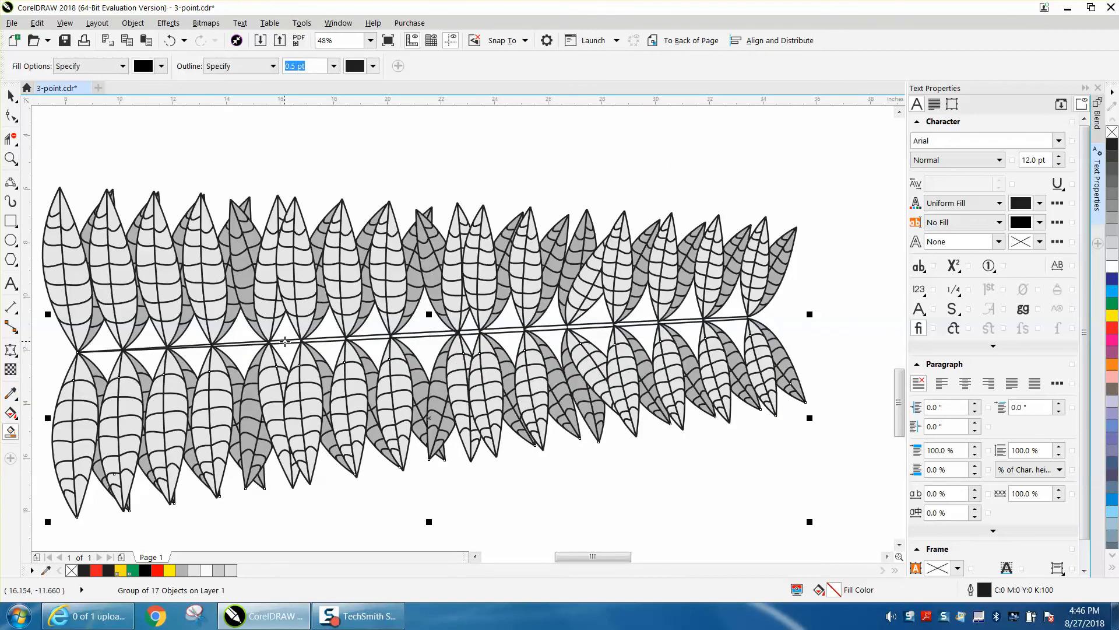
pyautogui.click(304, 348)
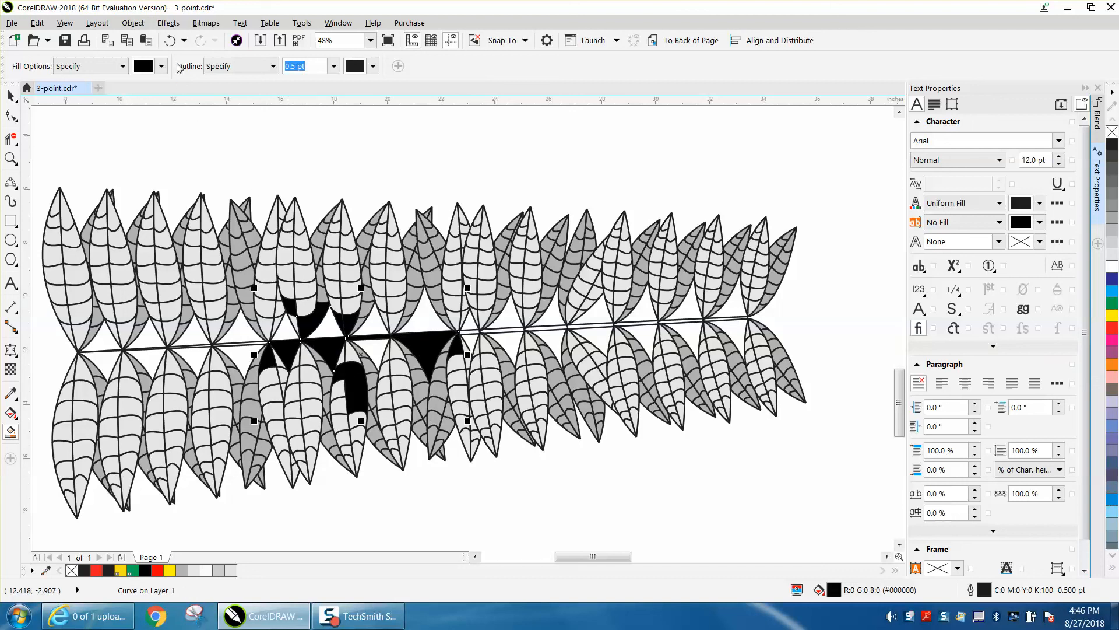
pyautogui.click(170, 40)
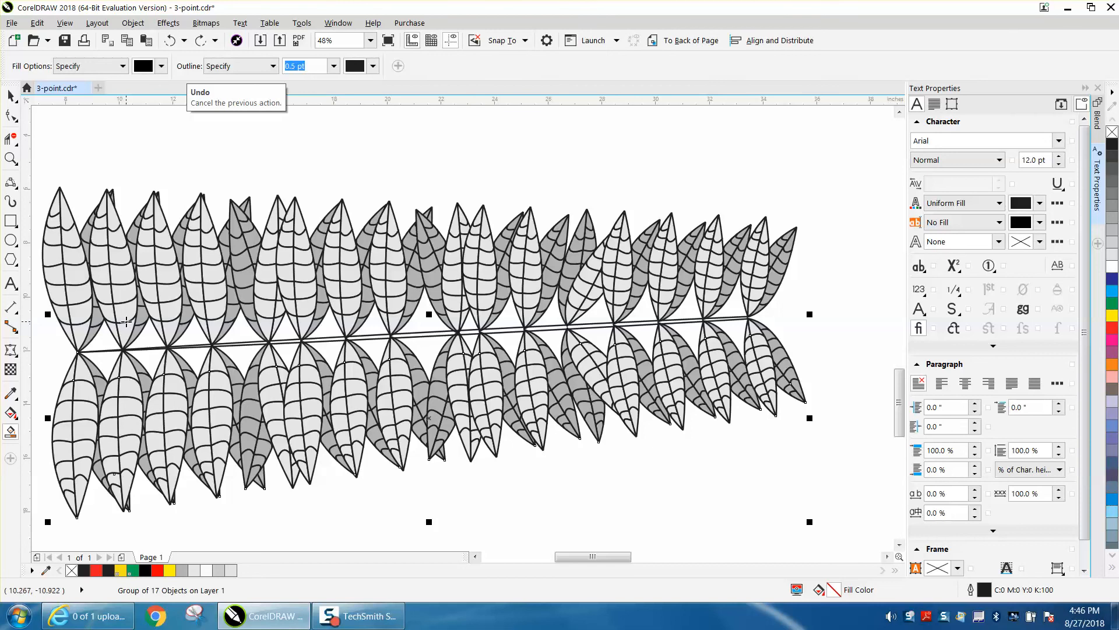
pyautogui.click(11, 115)
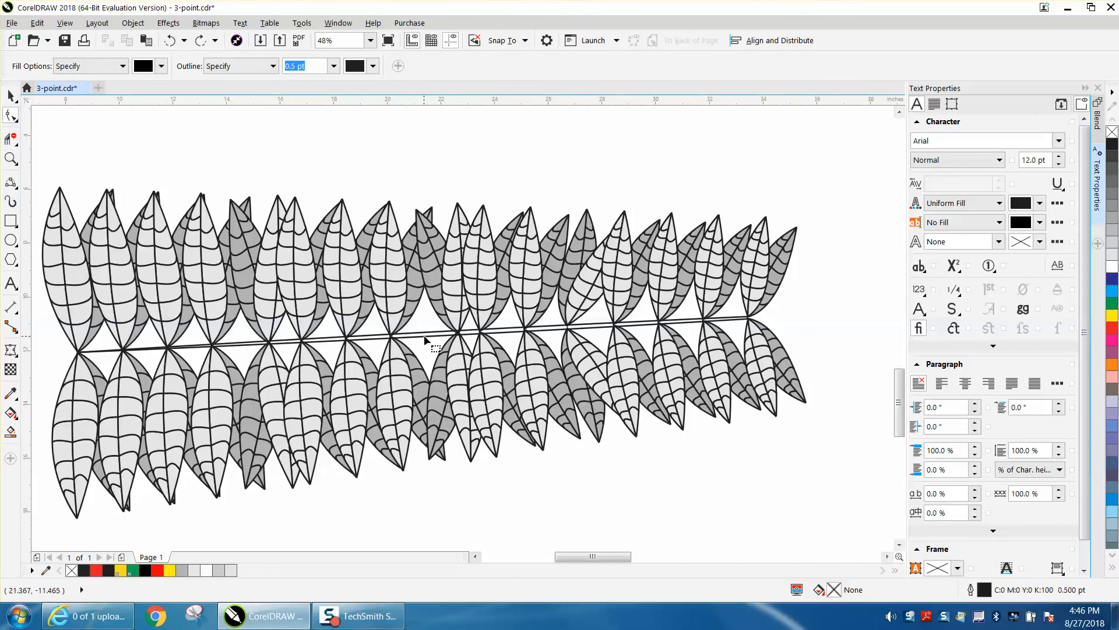
# Group the upper and lower leaf rows and rotate the group to about 357.3 degrees so the stem runs horizontally.
pyautogui.click(12, 96)
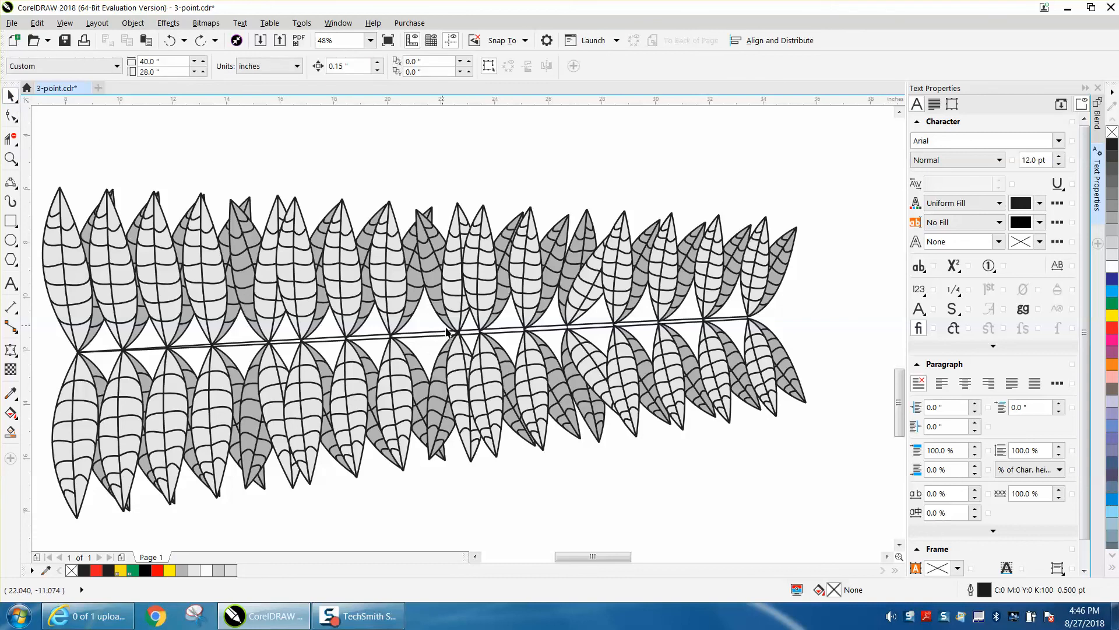
pyautogui.scroll(-2, 444, 333)
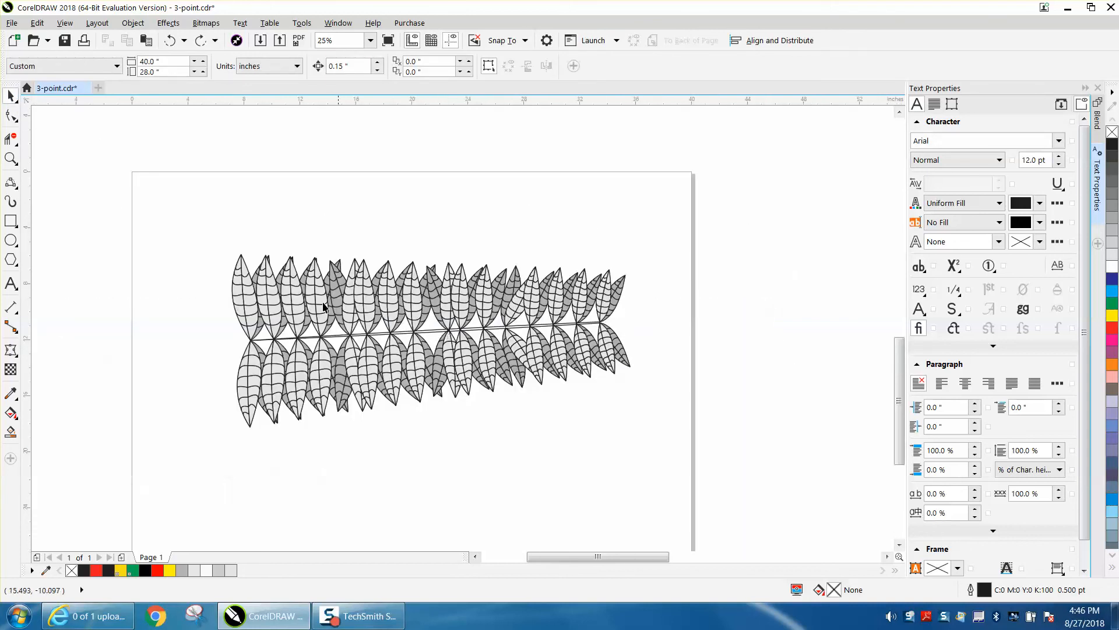
pyautogui.moveTo(214, 232); pyautogui.dragTo(697, 460)
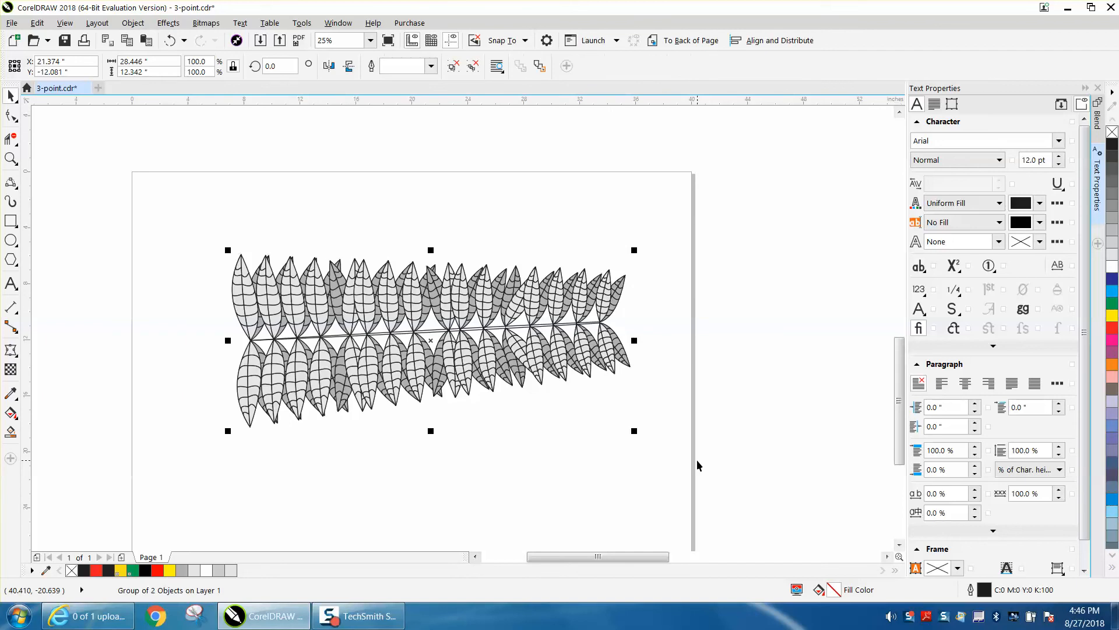
pyautogui.click(460, 344)
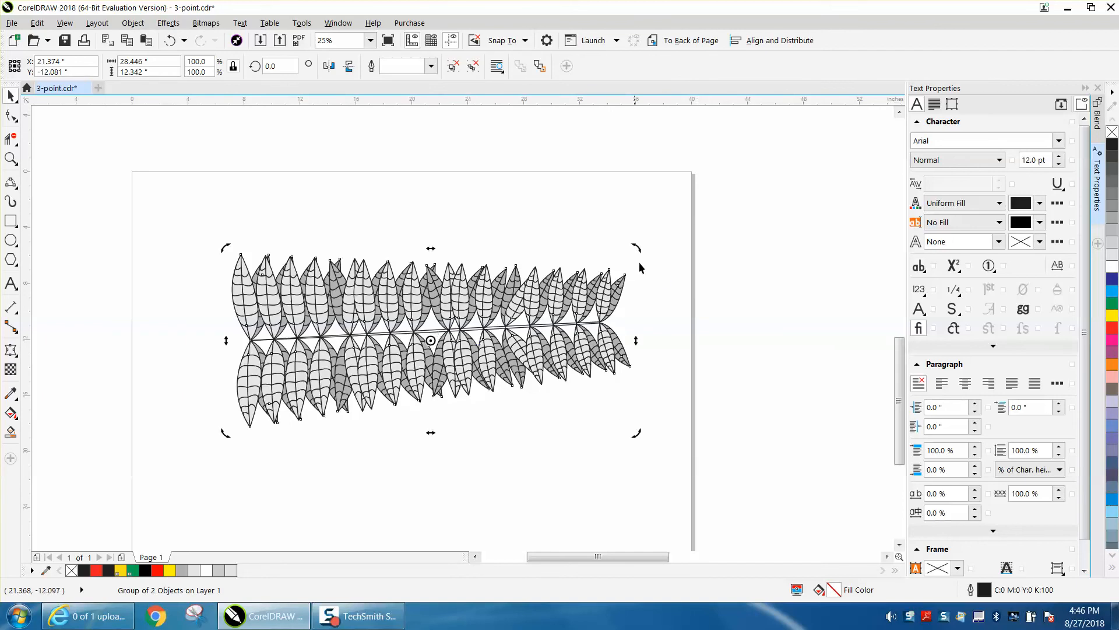
pyautogui.moveTo(637, 249); pyautogui.dragTo(646, 256)
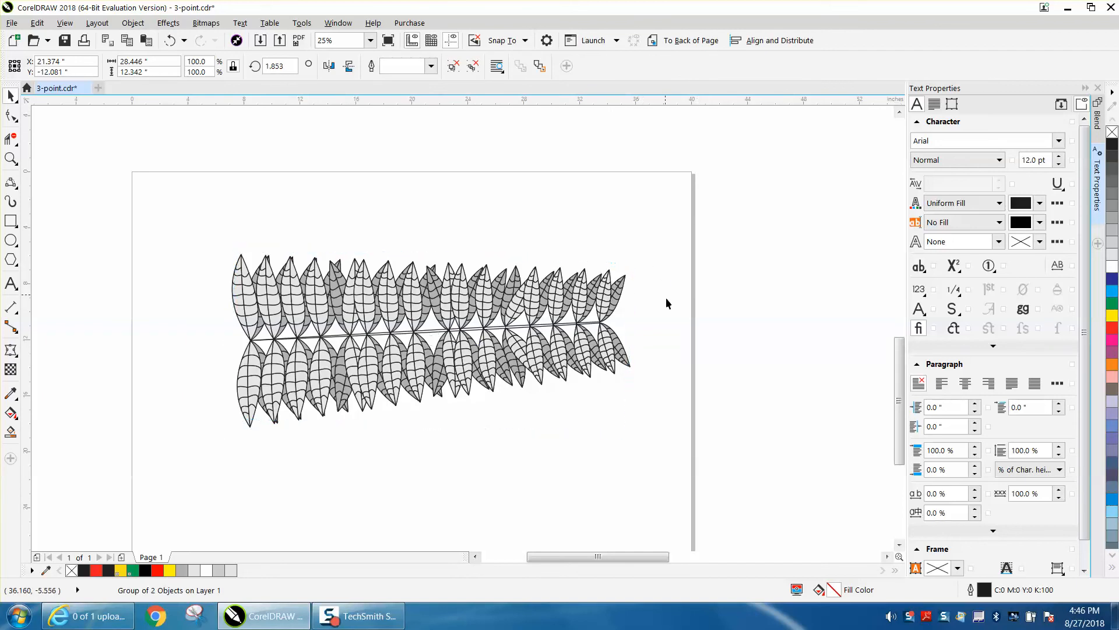
pyautogui.click(632, 344)
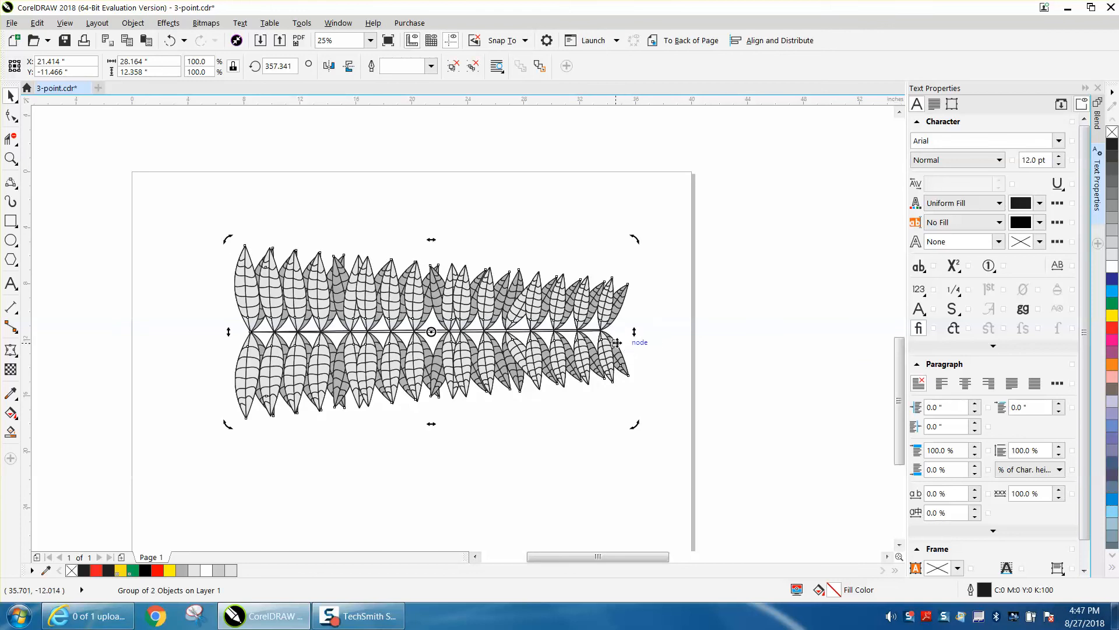
# Create a horizontally mirrored copy of the branch beyond its large-leaf end and nudge it 0.9 inches inward to overlap the original.
pyautogui.moveTo(634, 332); pyautogui.dragTo(598, 335)
pyautogui.moveTo(269, 336); pyautogui.dragTo(163, 337)
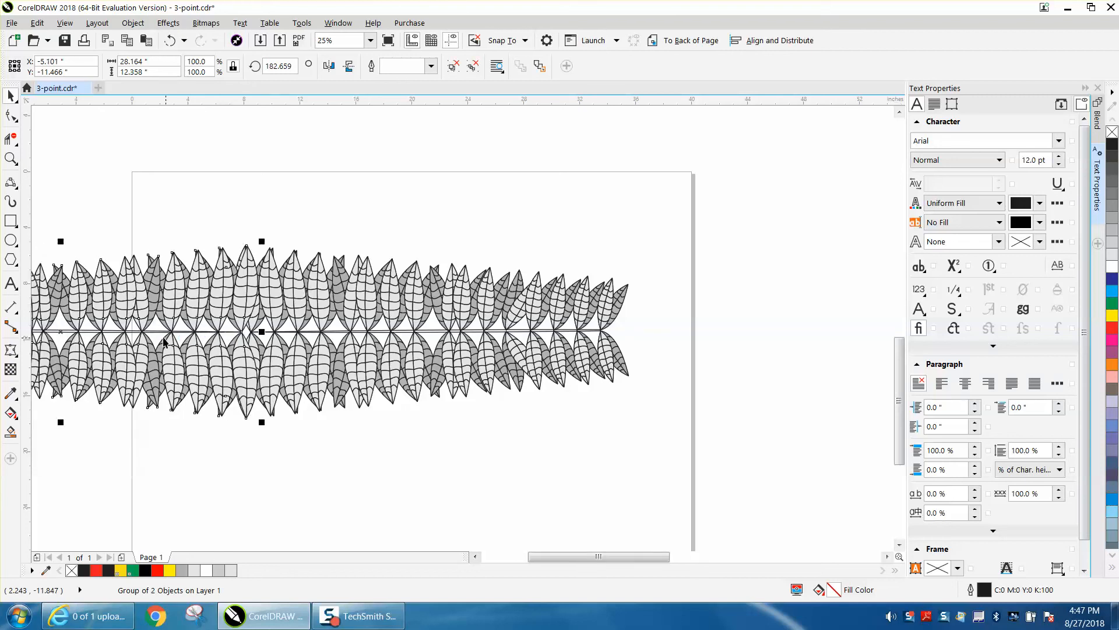
pyautogui.press('Right')
pyautogui.press('Right')
pyautogui.press('Right')
pyautogui.press('Right')
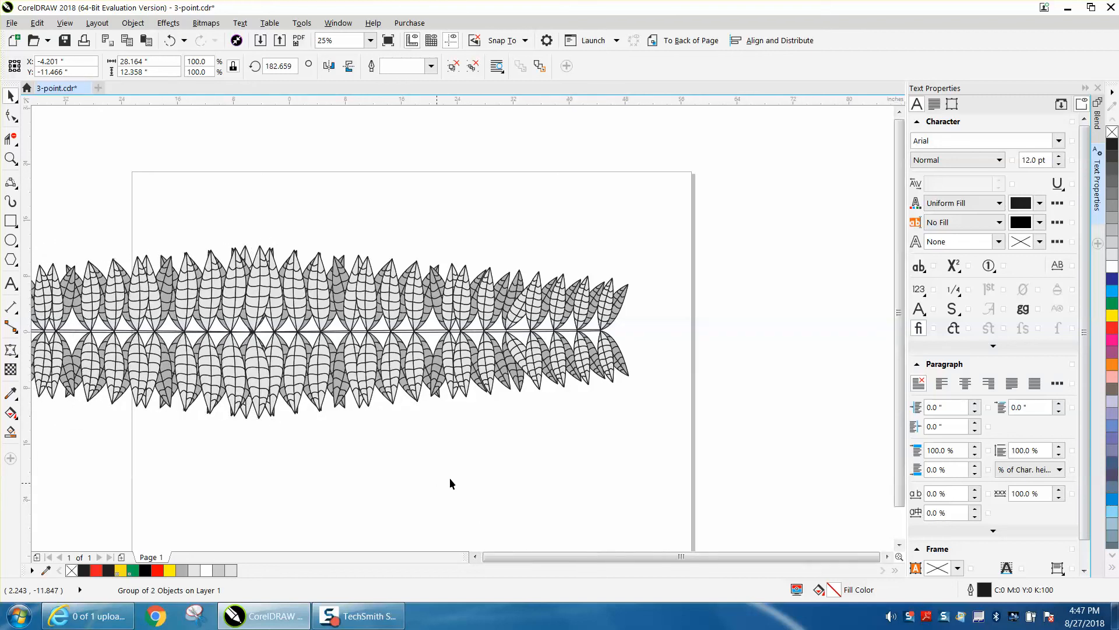
# Group the two mirrored branch halves into a single garland.
pyautogui.scroll(-1, 458, 492)
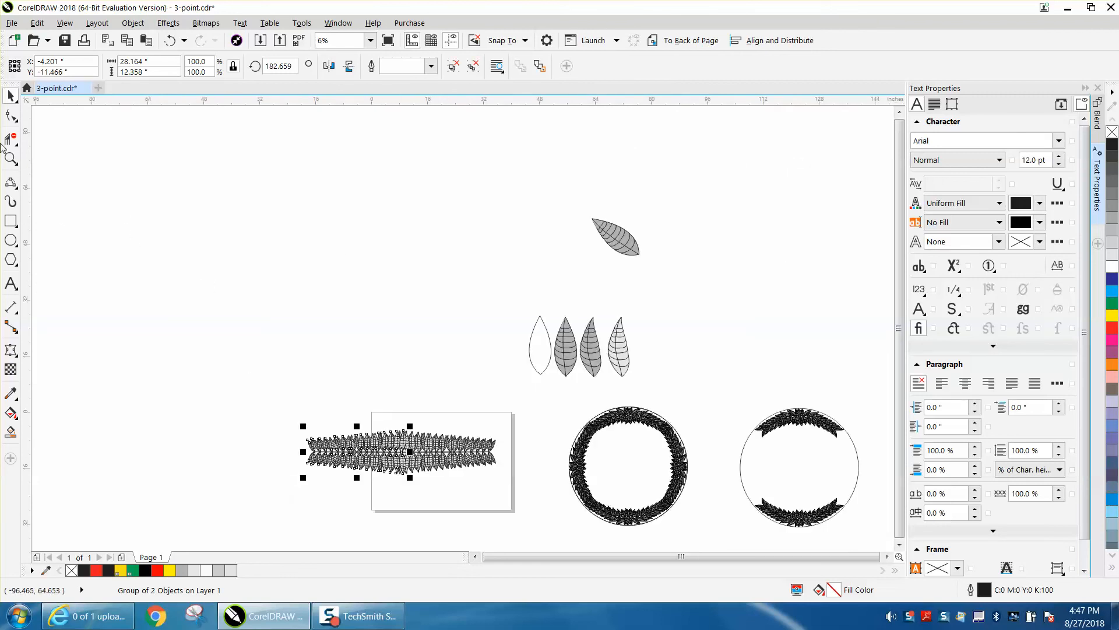
pyautogui.click(11, 158)
pyautogui.moveTo(521, 503); pyautogui.dragTo(537, 500)
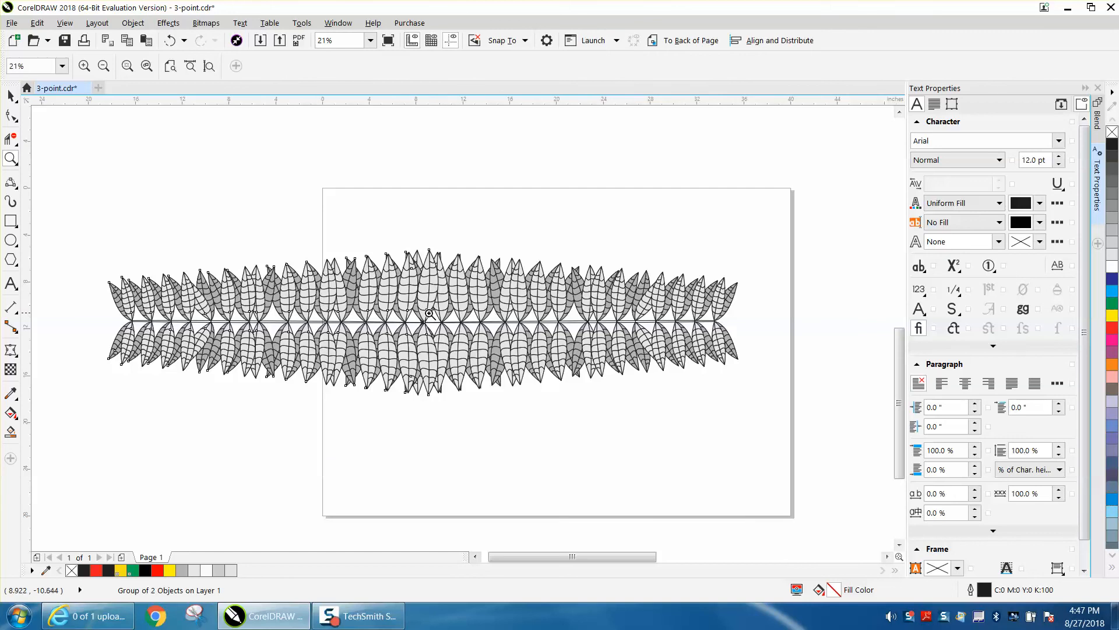
pyautogui.click(10, 95)
pyautogui.moveTo(90, 195); pyautogui.dragTo(769, 446)
pyautogui.hotkey('ctrl', 'g')
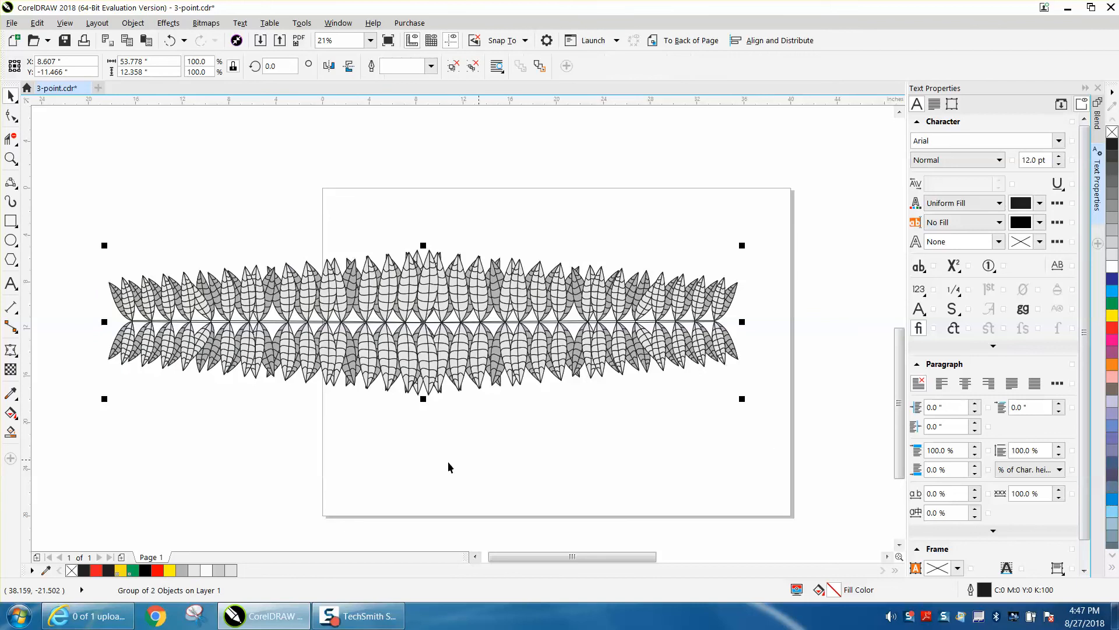
# Bend the garland into a hanging swag with the Envelope tool, lowering its middle and raising both ends.
pyautogui.click(11, 349)
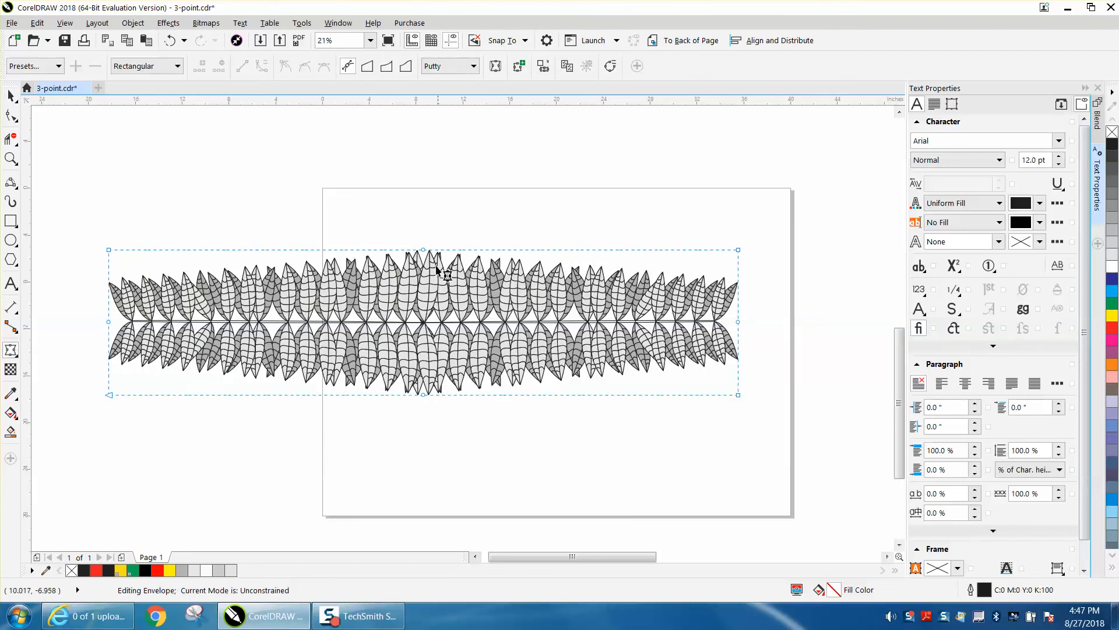
pyautogui.moveTo(425, 252); pyautogui.dragTo(429, 476)
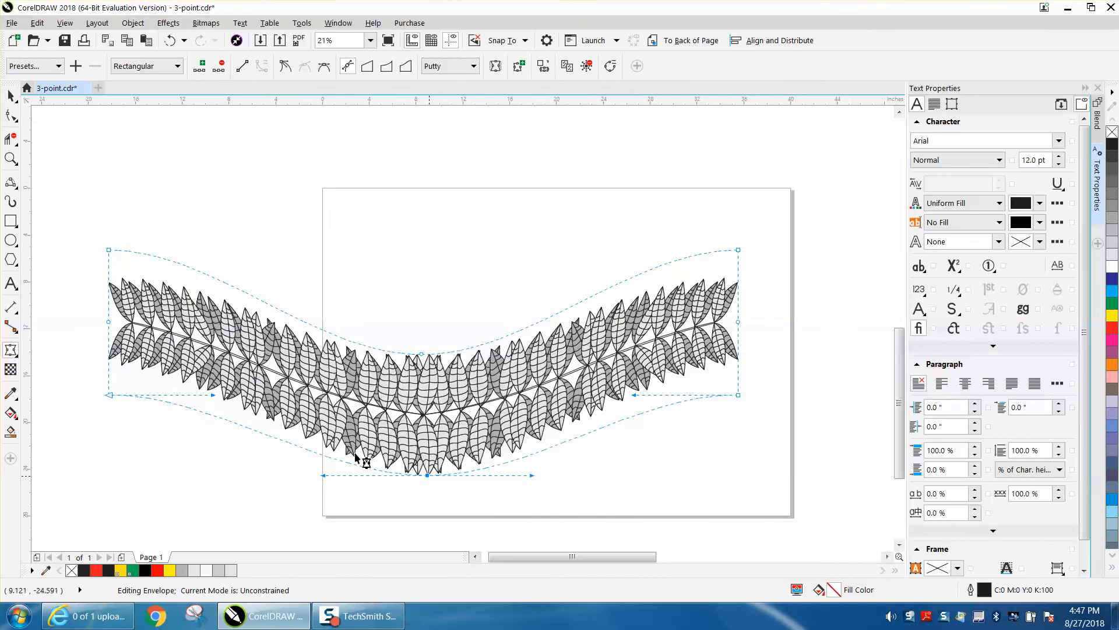
pyautogui.moveTo(91, 245); pyautogui.dragTo(136, 407)
pyautogui.moveTo(109, 321); pyautogui.dragTo(115, 252)
pyautogui.moveTo(712, 237); pyautogui.dragTo(824, 439)
pyautogui.moveTo(739, 324); pyautogui.dragTo(738, 274)
pyautogui.click(709, 393)
pyautogui.click(11, 95)
pyautogui.click(286, 211)
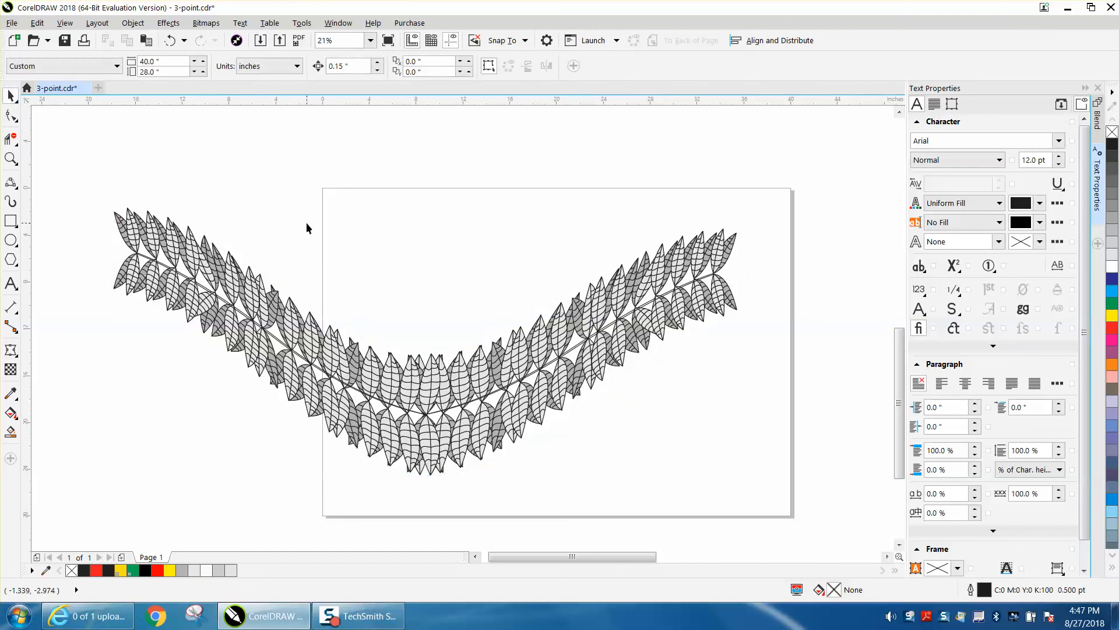